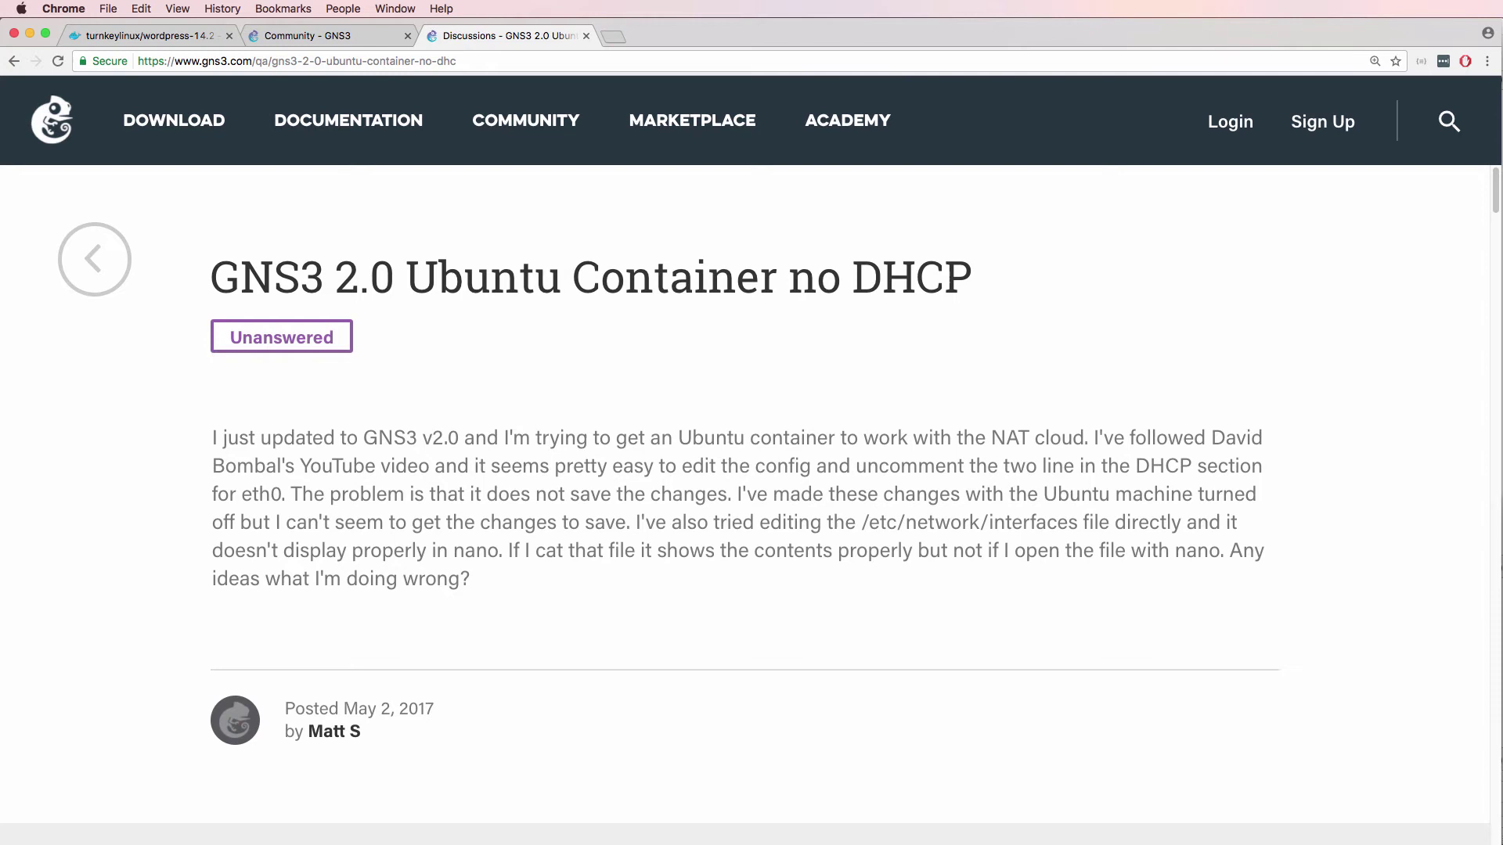
- Highlight the 'GNS3 2.0 Ubuntu Container no DHCP' post title, then place an Ubuntu container in GNS3
drag(222, 279, 943, 305)
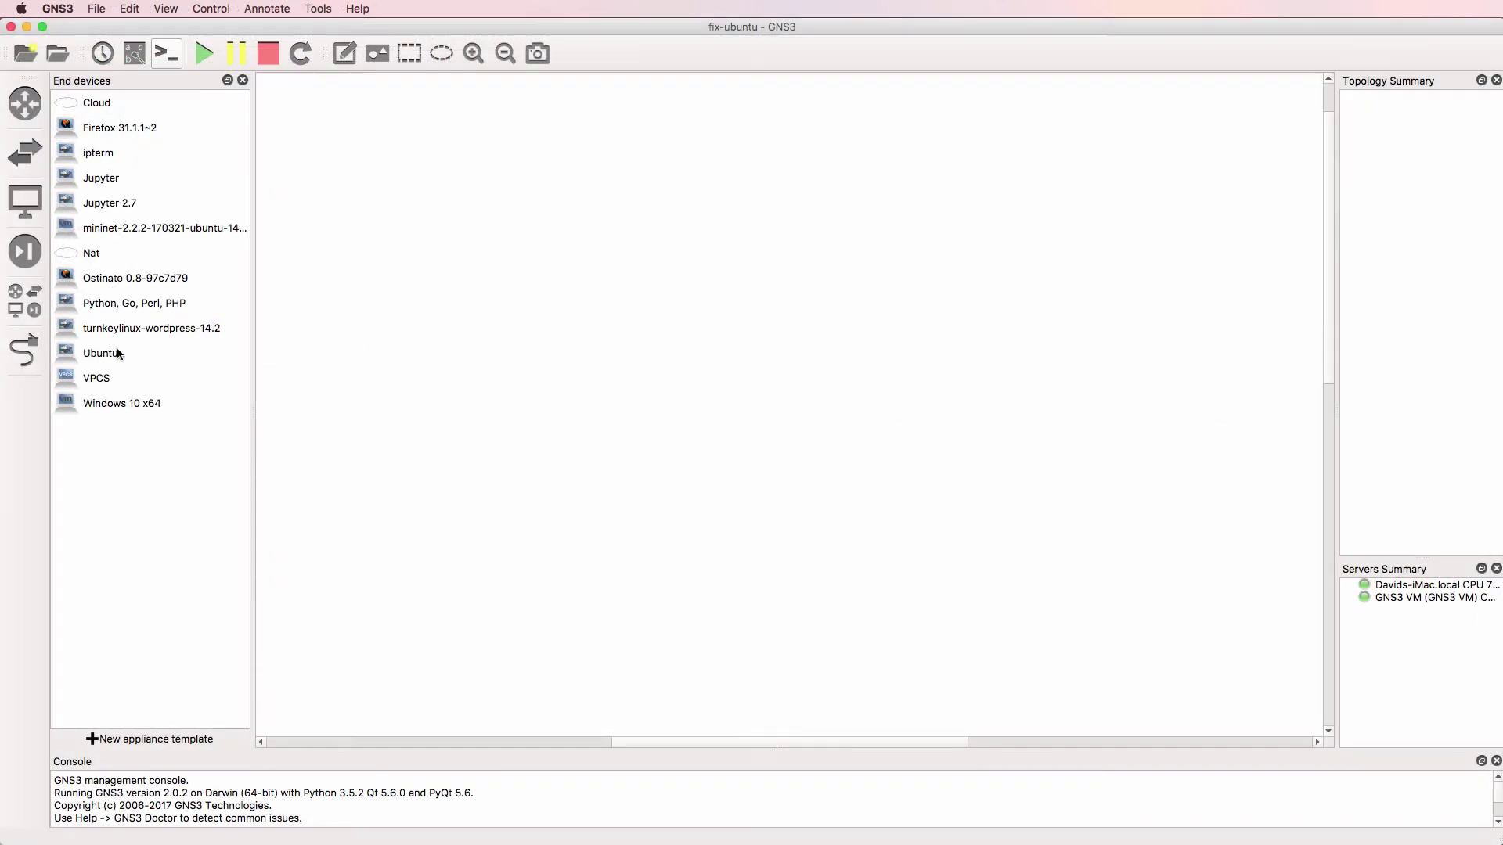
drag(119, 353, 560, 219)
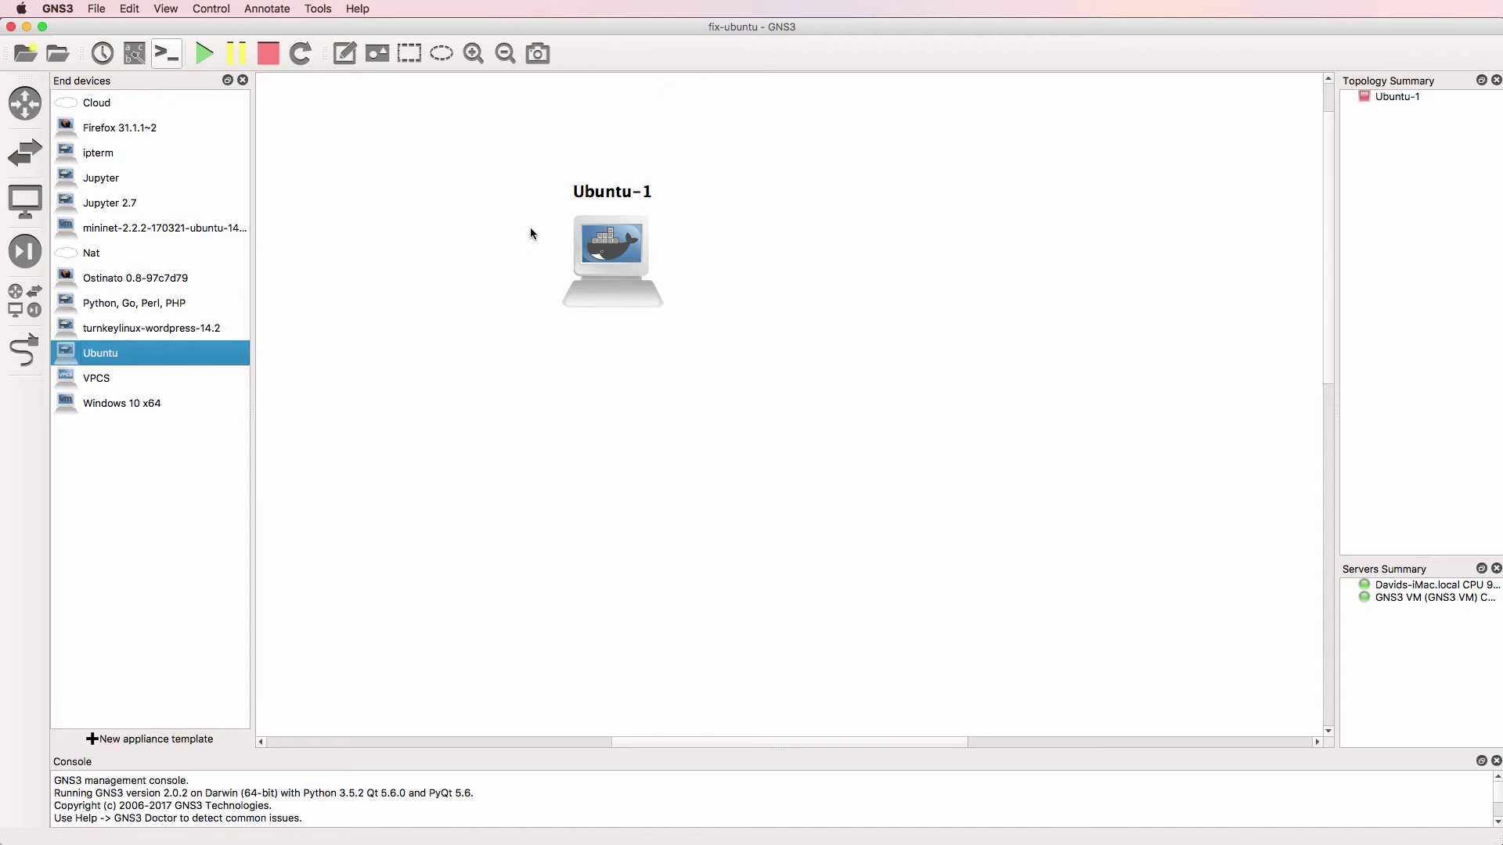
- Add an Ethernet switch SW1 to the canvas, running on the GNS3 VM server
click(36, 309)
scroll(110, 454, down, 5)
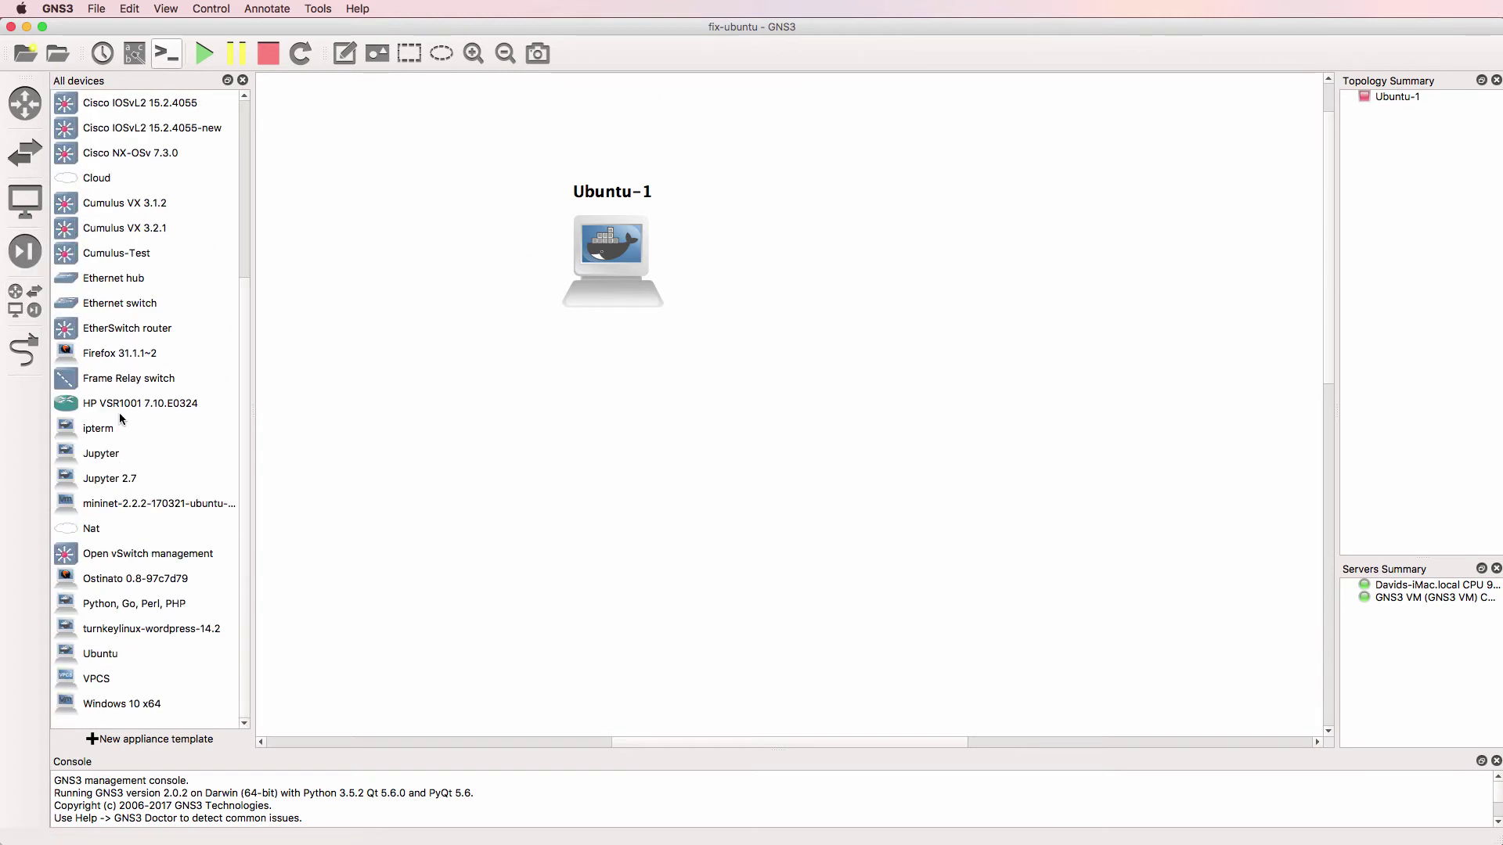
click(129, 313)
drag(129, 314, 875, 379)
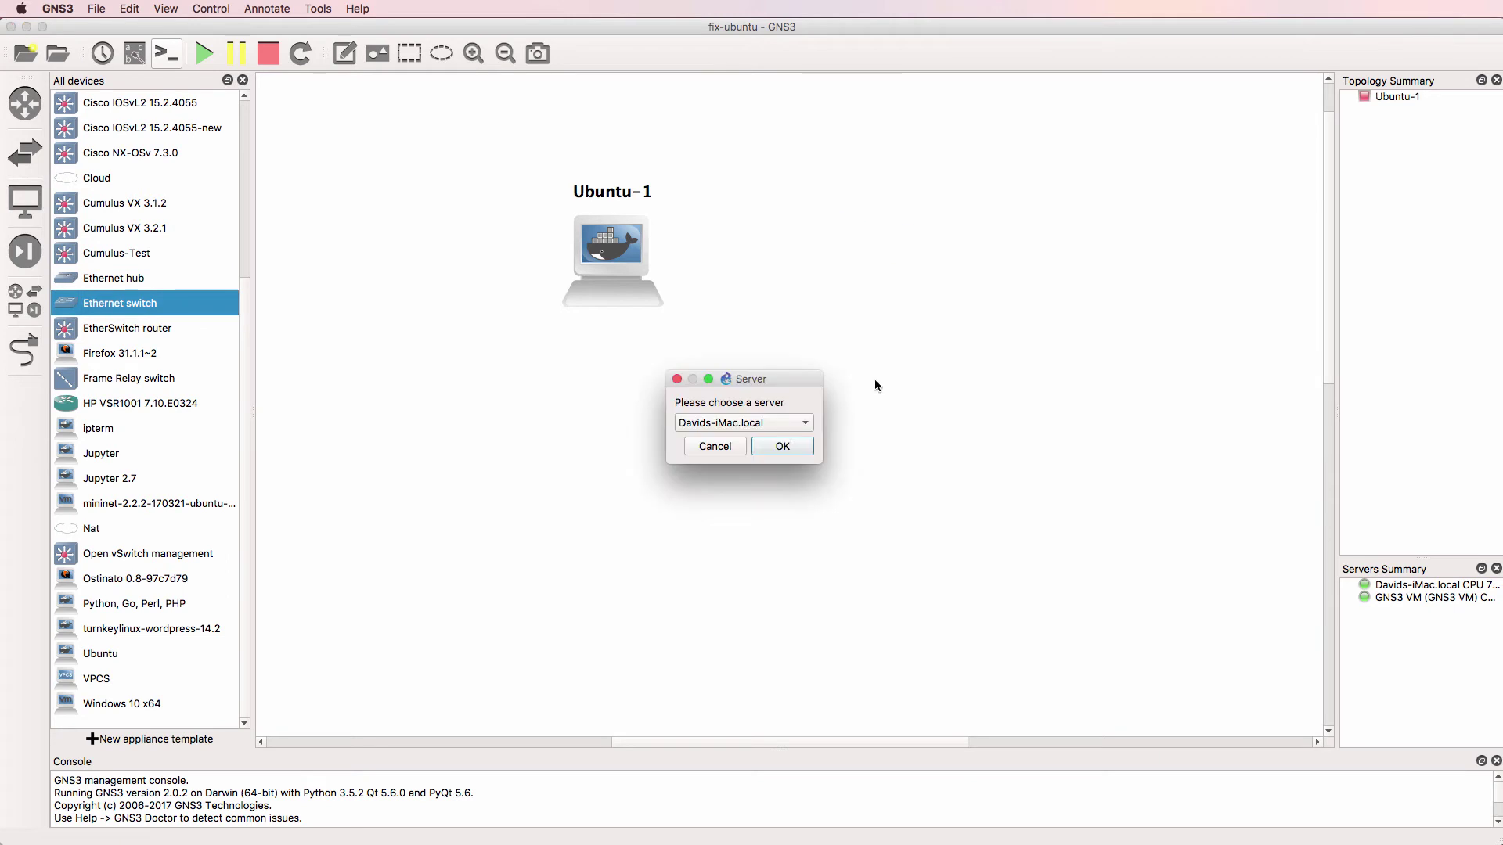
click(772, 423)
click(773, 436)
click(782, 446)
- Place a Nat1 cloud on the canvas and shift it left with the device list hidden
drag(92, 528, 1127, 239)
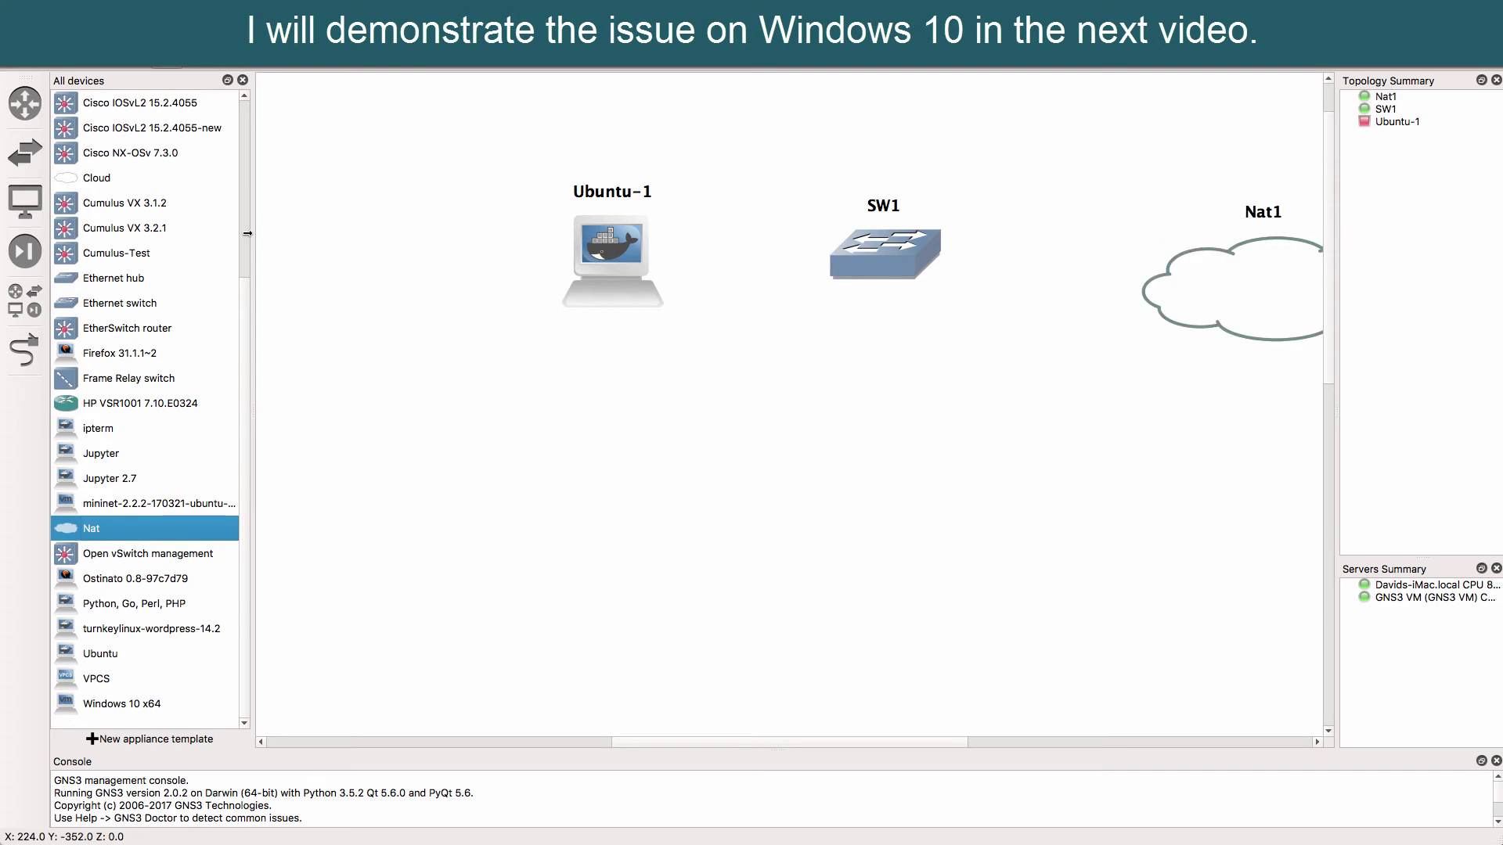
click(243, 81)
drag(1104, 278, 924, 262)
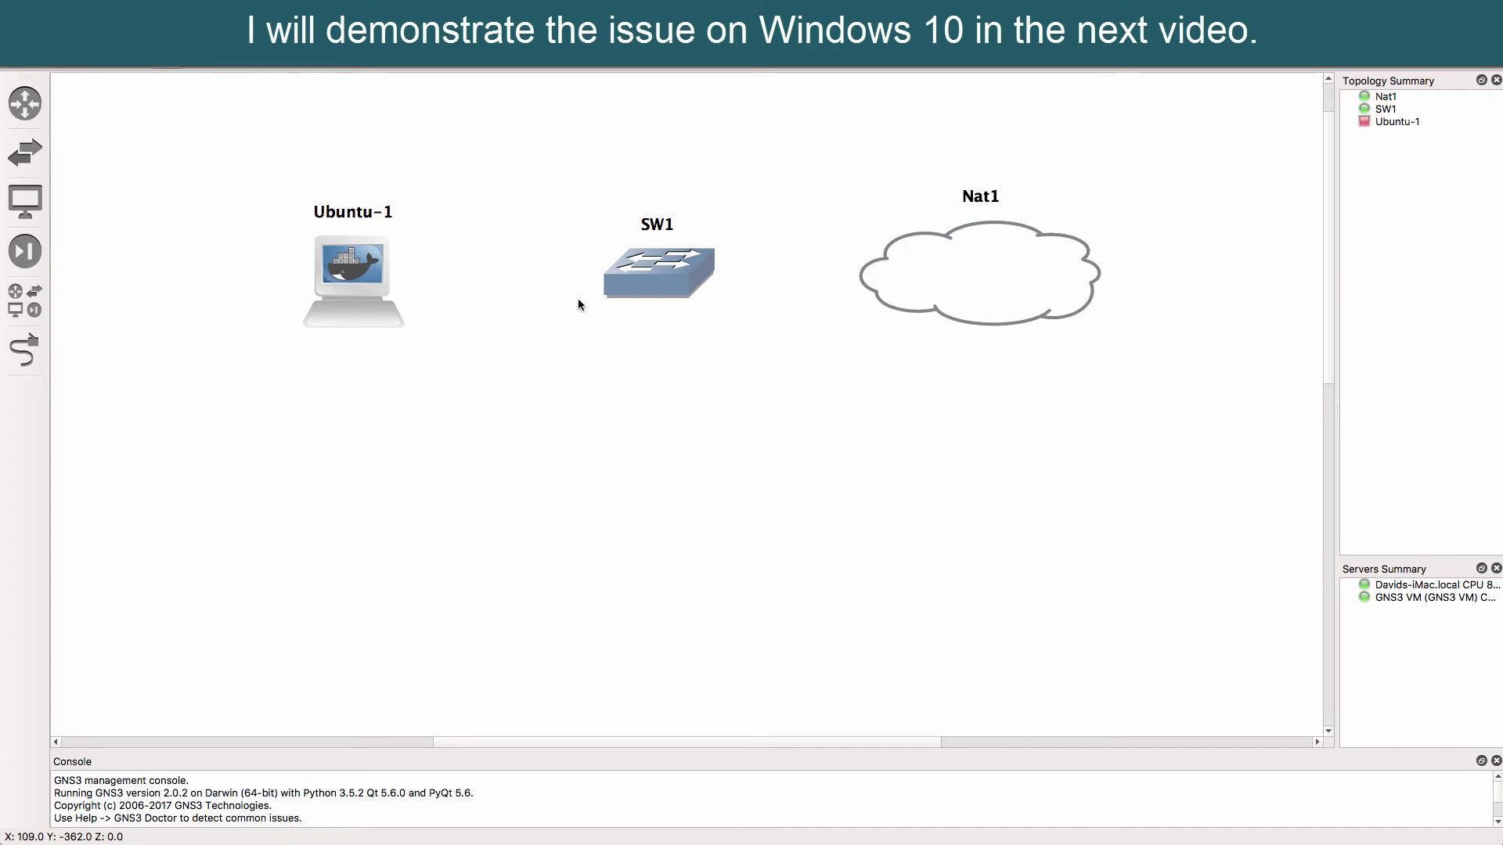
right_click(331, 274)
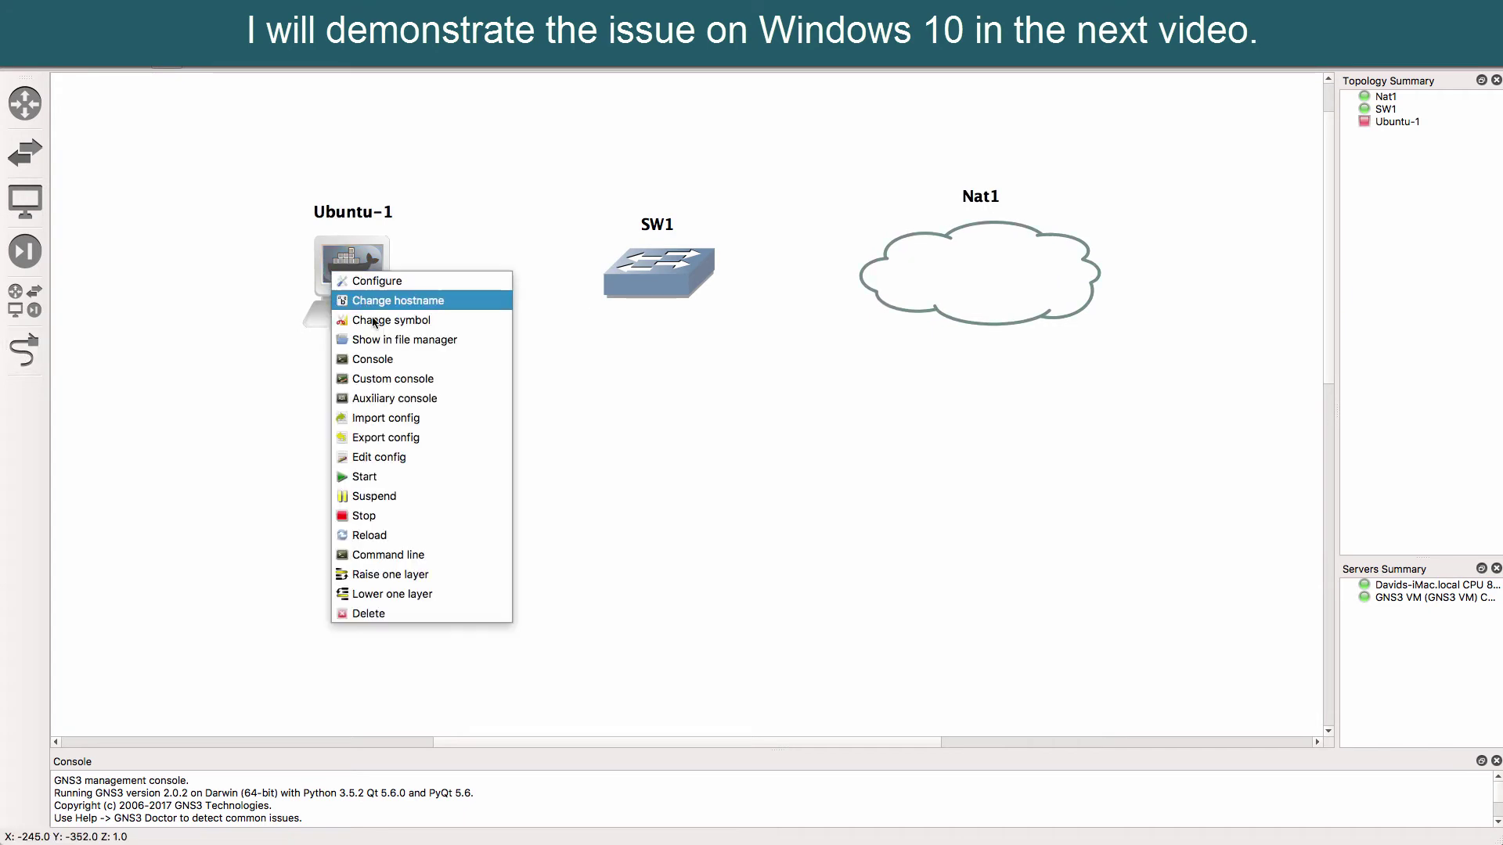
click(398, 457)
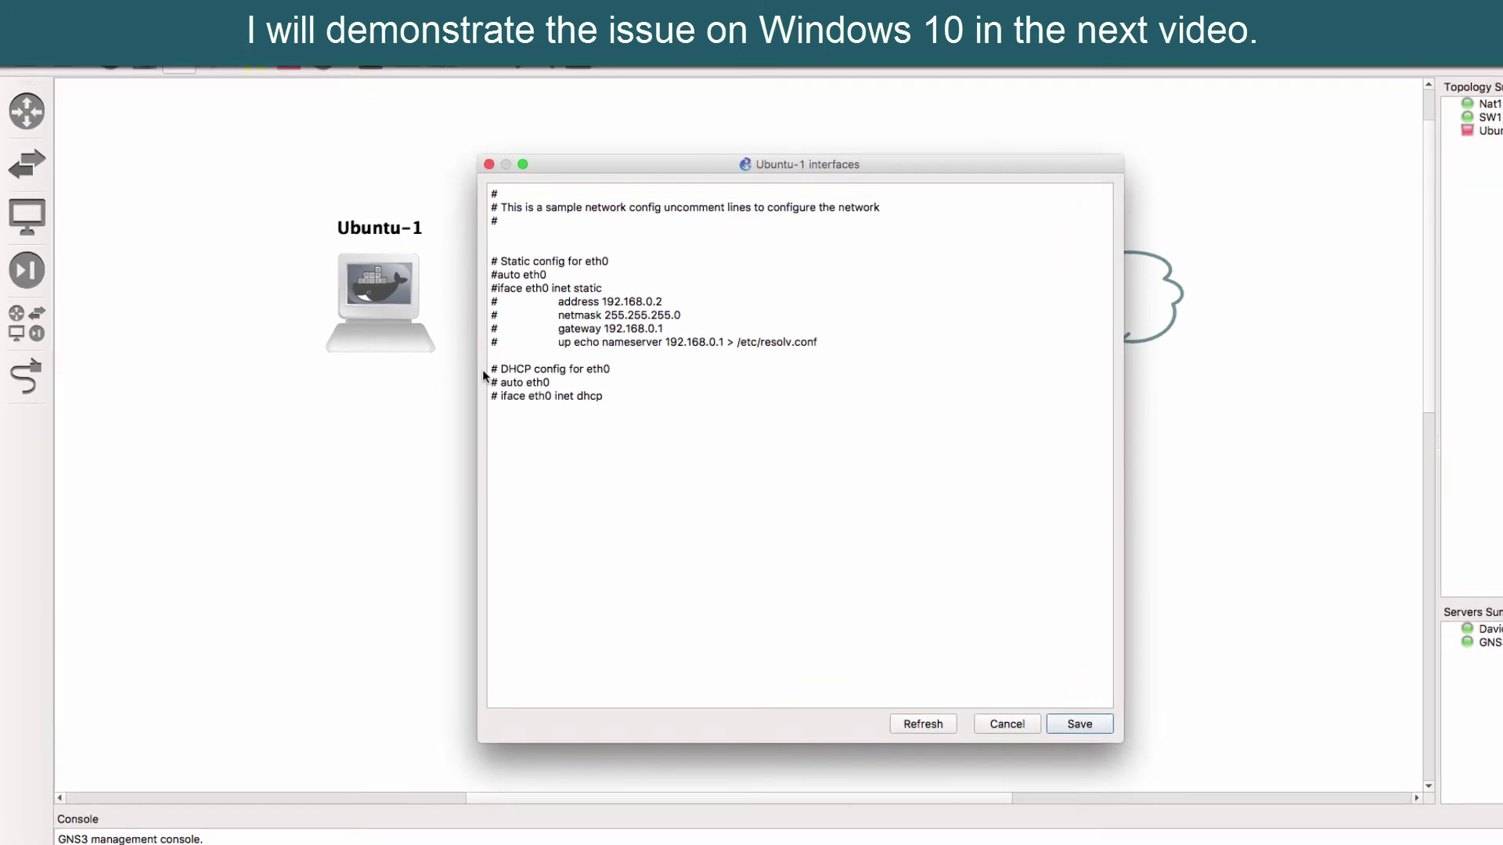
drag(461, 356, 456, 357)
drag(542, 437, 553, 438)
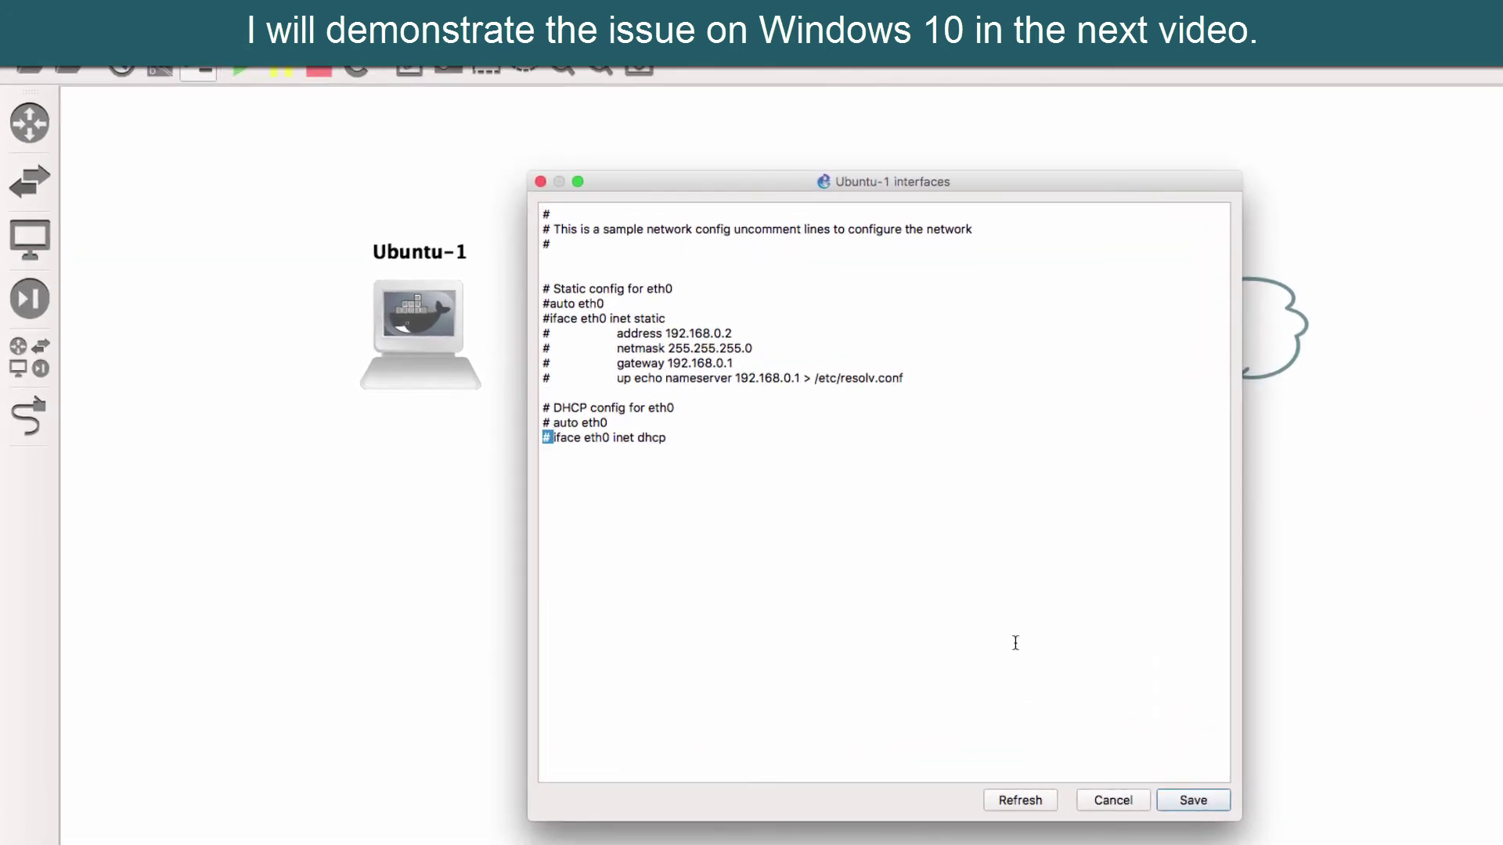
click(934, 646)
drag(681, 443, 516, 407)
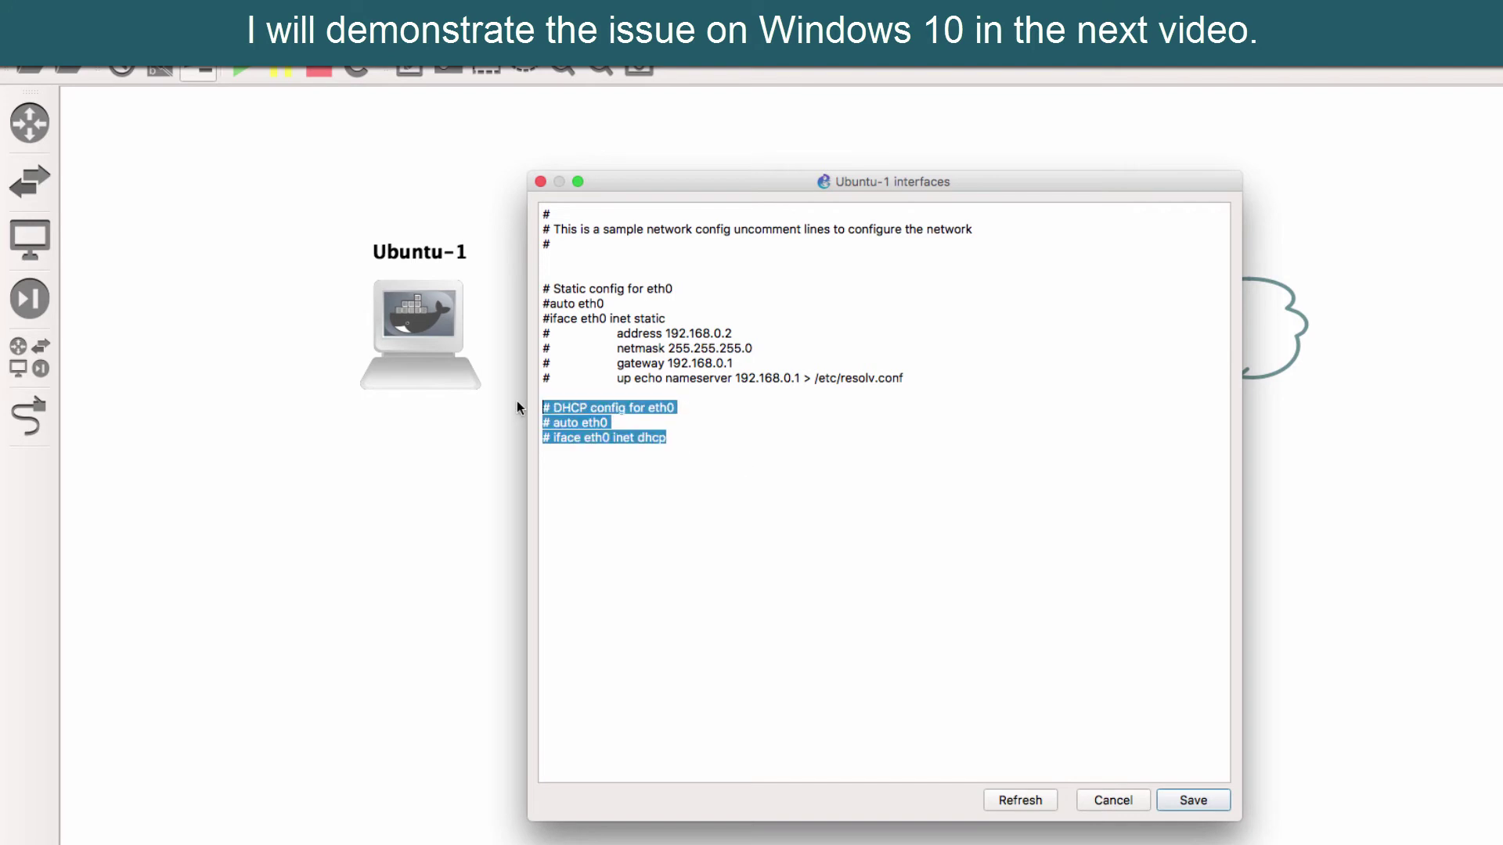
- Discard the open configuration and link Ubuntu-1 eth0 to SW1 Ethernet0
click(1115, 799)
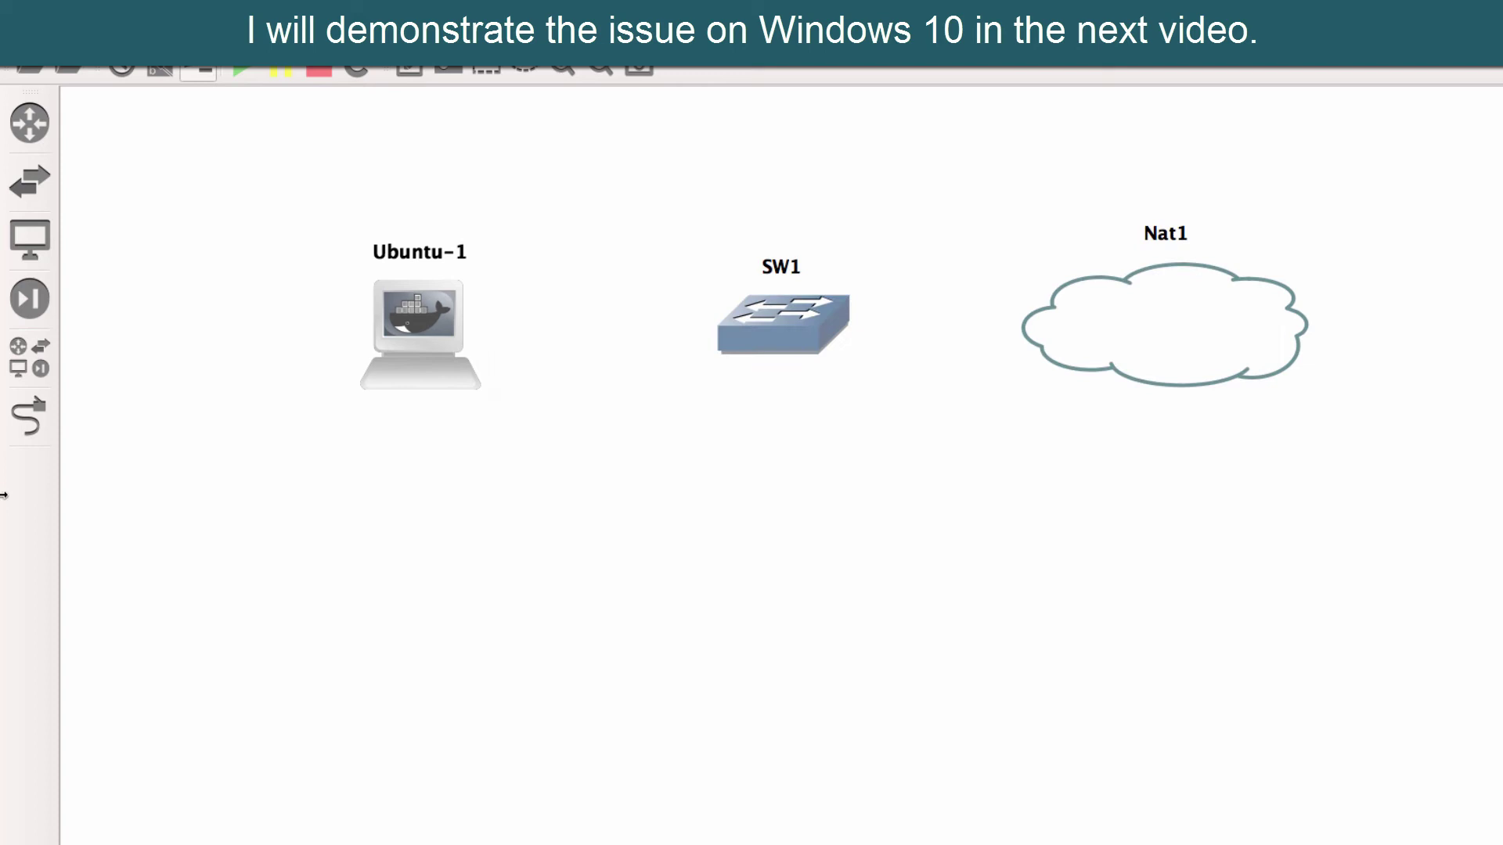
click(24, 429)
click(453, 334)
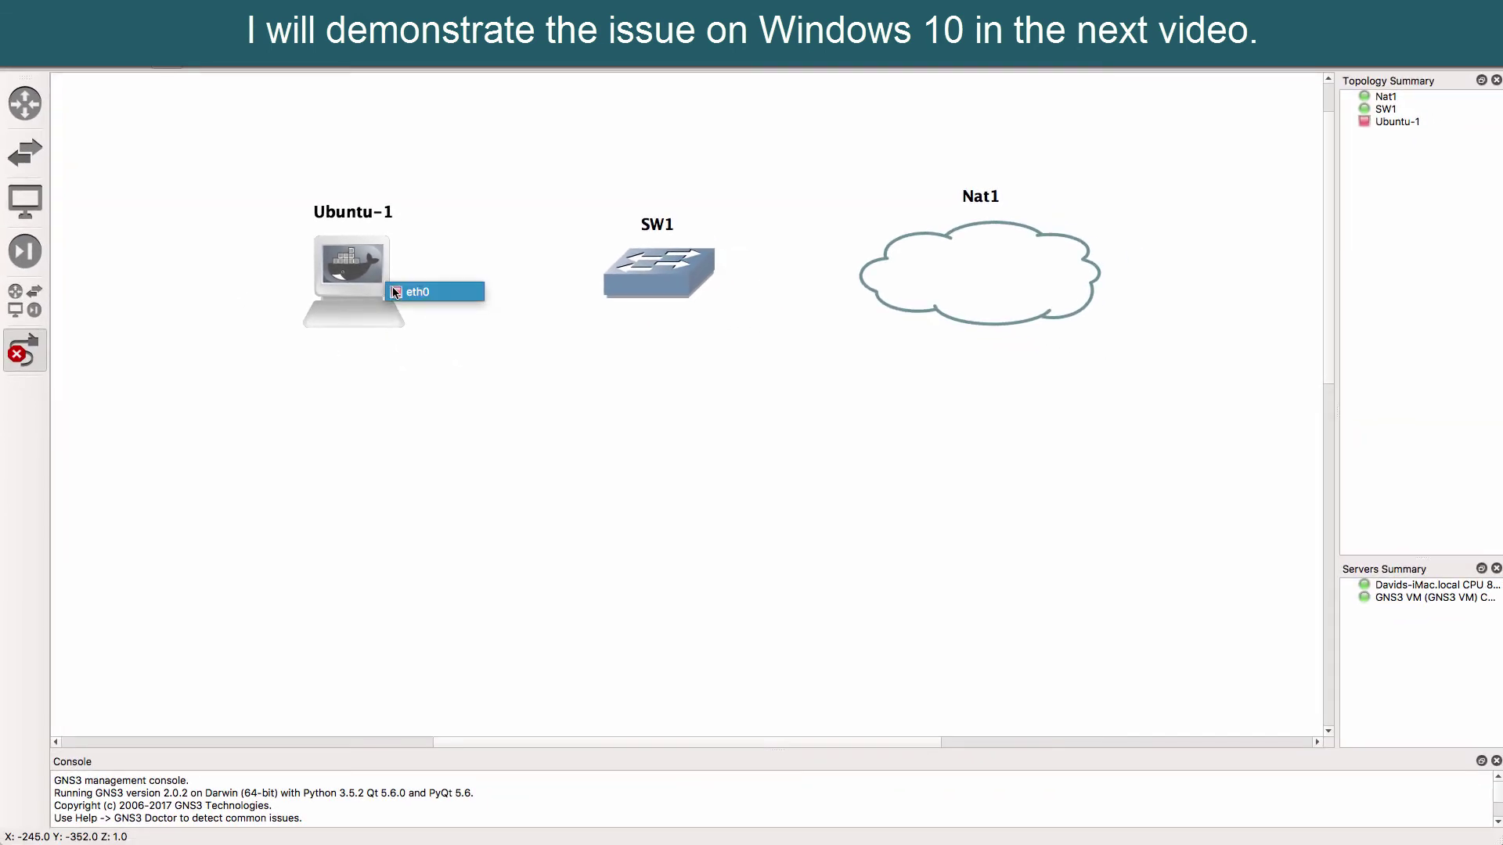
click(481, 340)
click(647, 276)
click(678, 285)
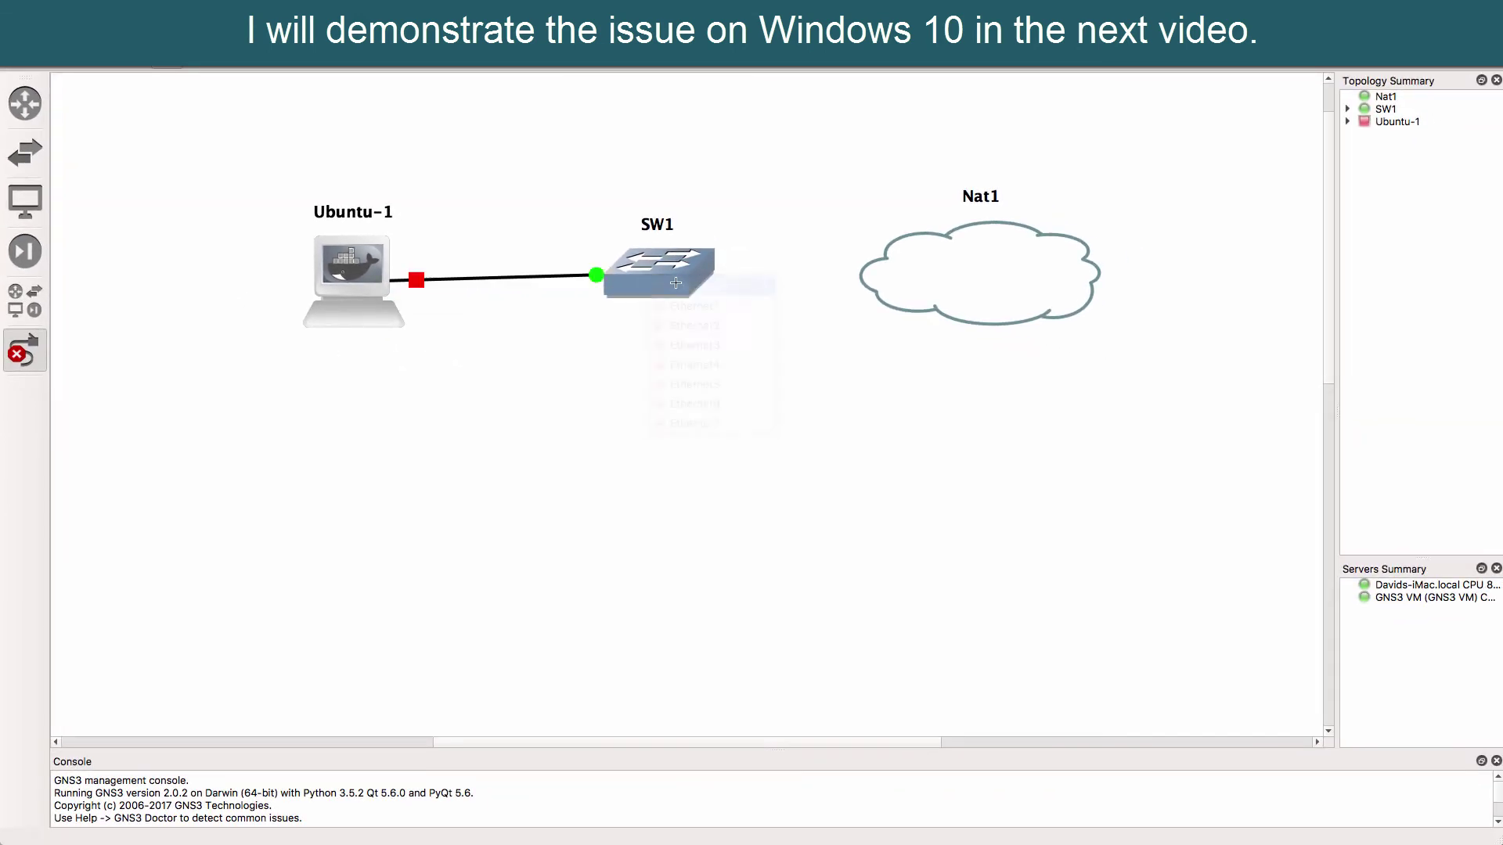
- Link SW1 Ethernet1 to Nat1 nat0
click(678, 285)
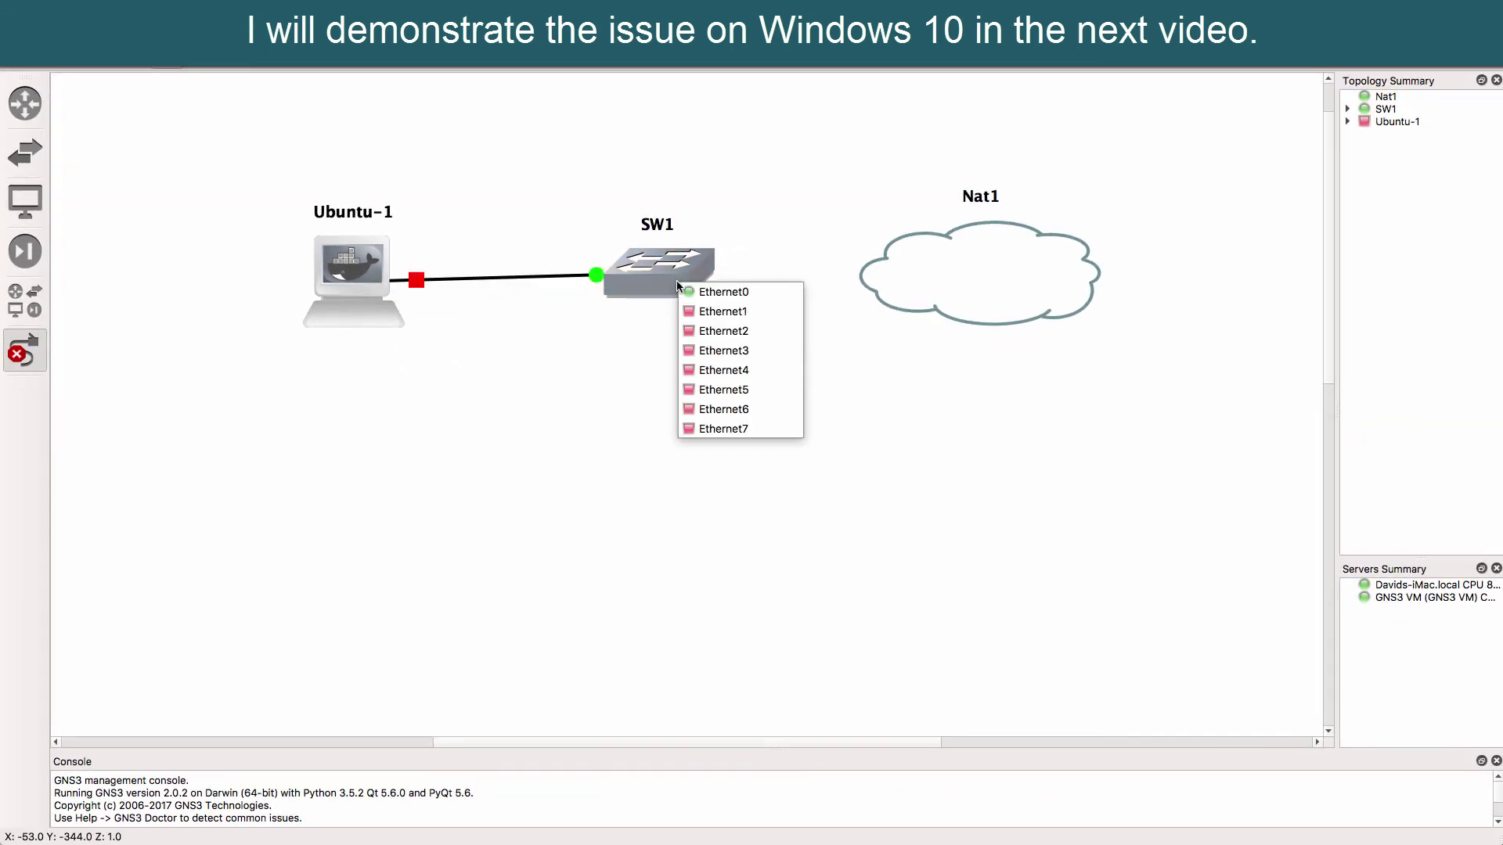
click(707, 313)
click(917, 281)
click(929, 294)
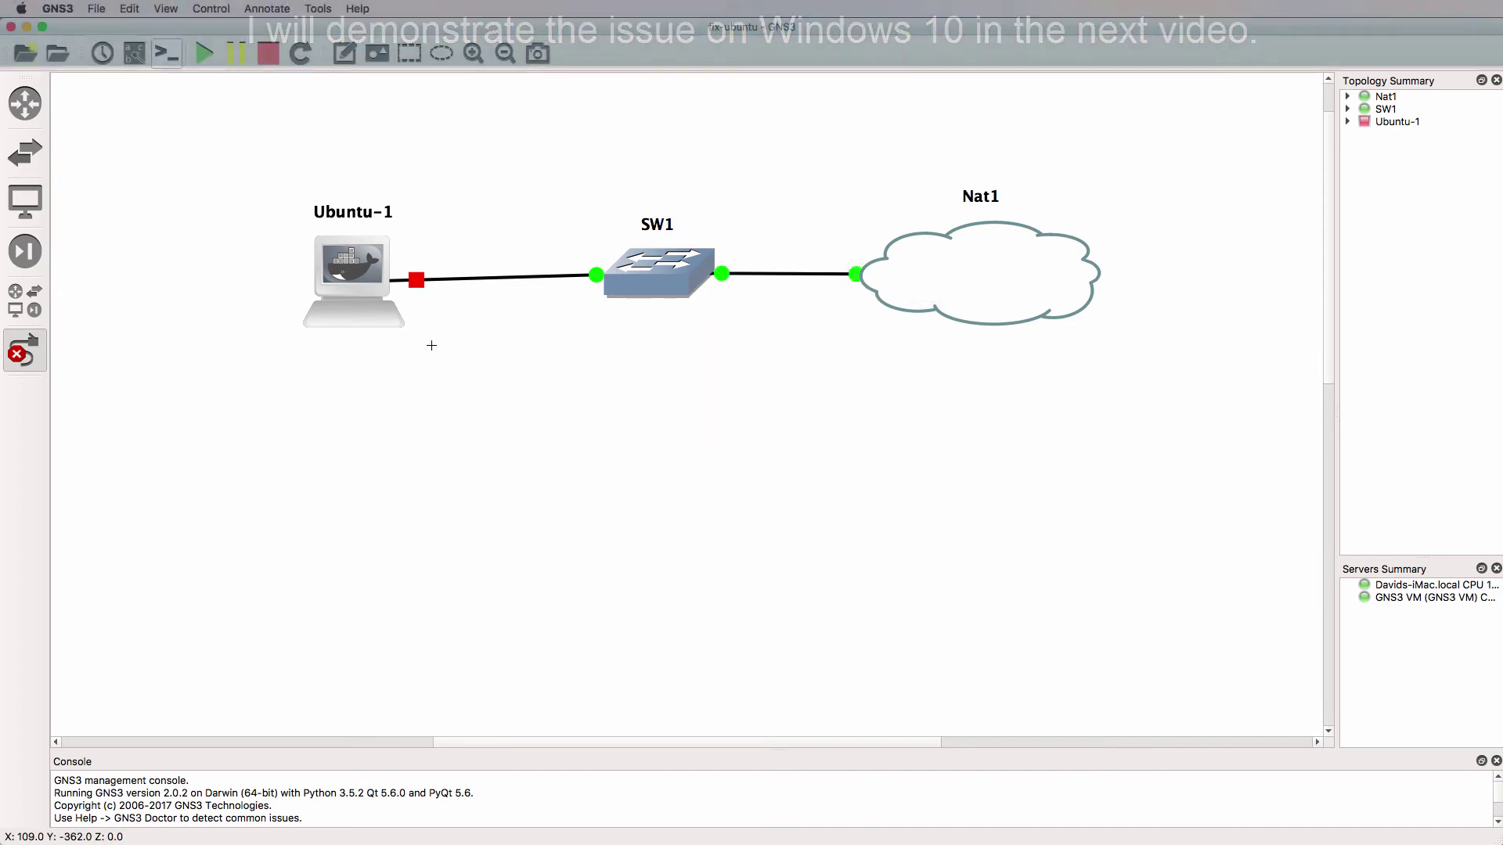
click(24, 350)
- Nudge Ubuntu-1 and Nat1 into place and start all devices
drag(332, 283, 329, 275)
drag(954, 274, 951, 270)
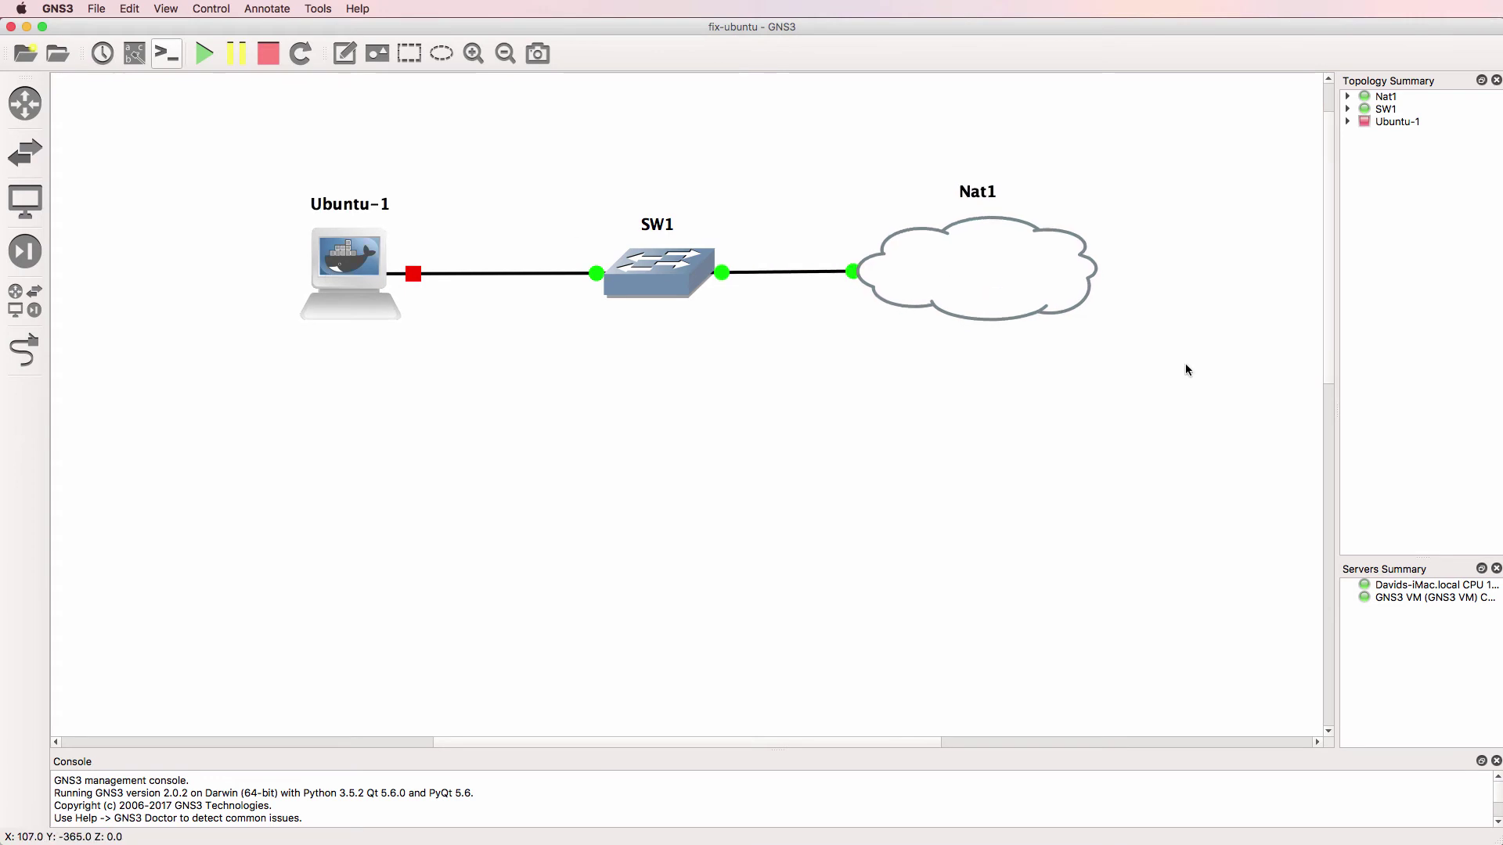
scroll(1332, 258, down, 5)
scroll(1306, 317, up, 2)
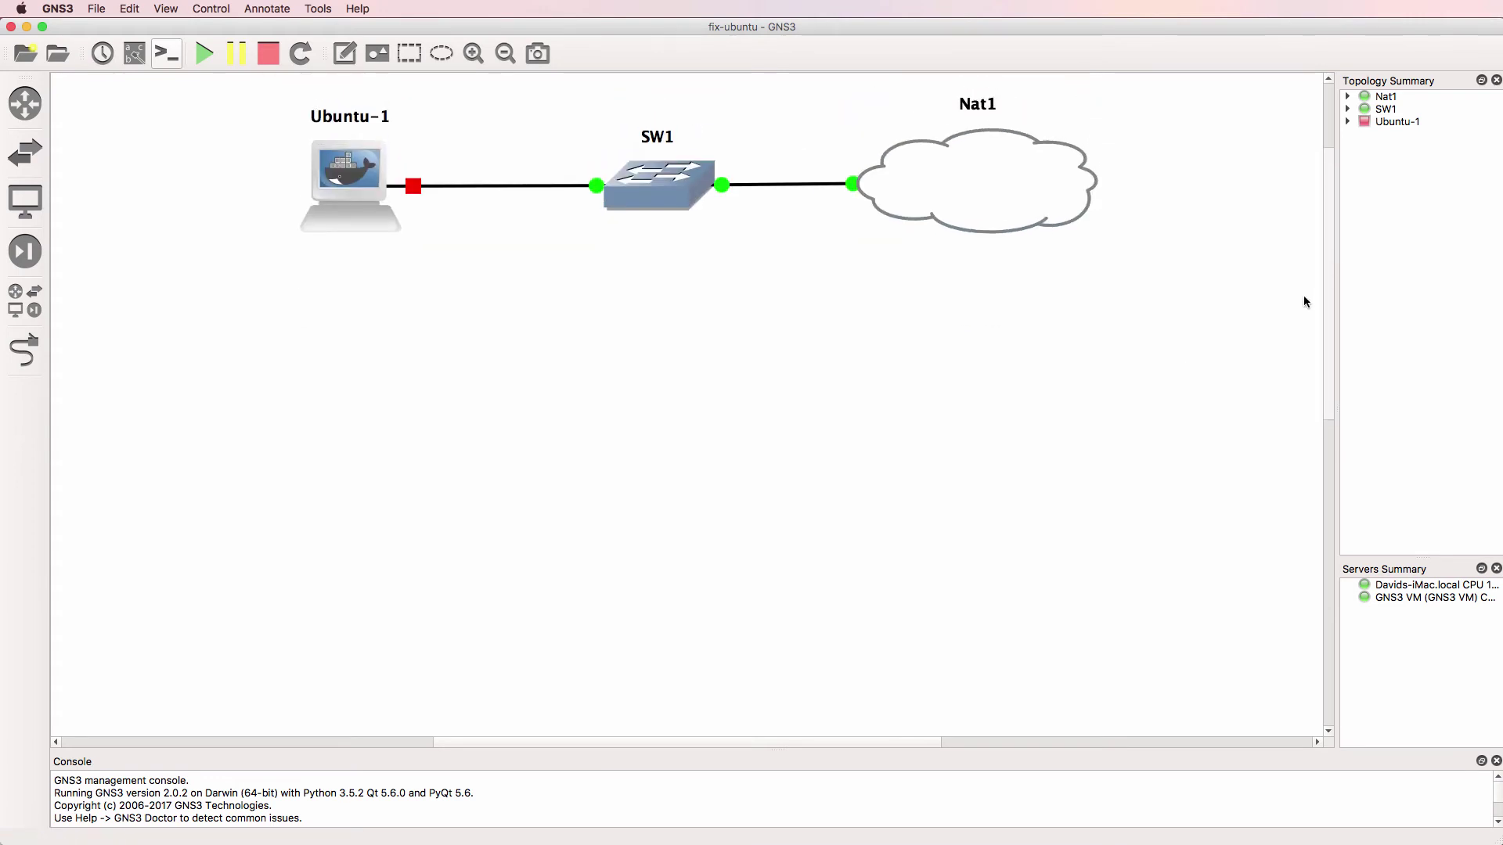
click(204, 53)
- Open consoles to all devices and run ifconfig, showing eth0 has no IPv4 address
click(161, 54)
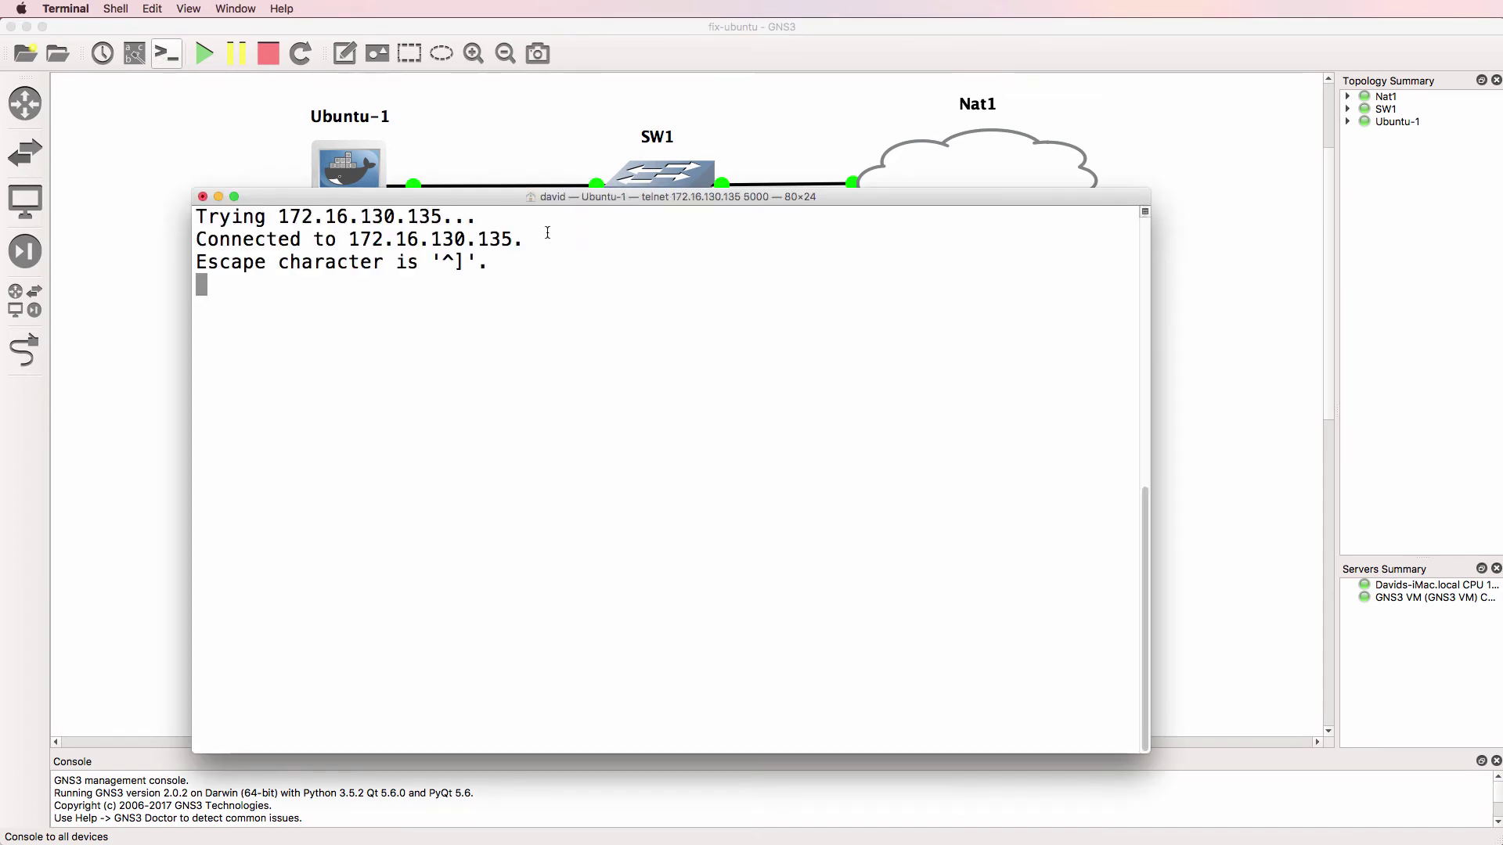
key(Return)
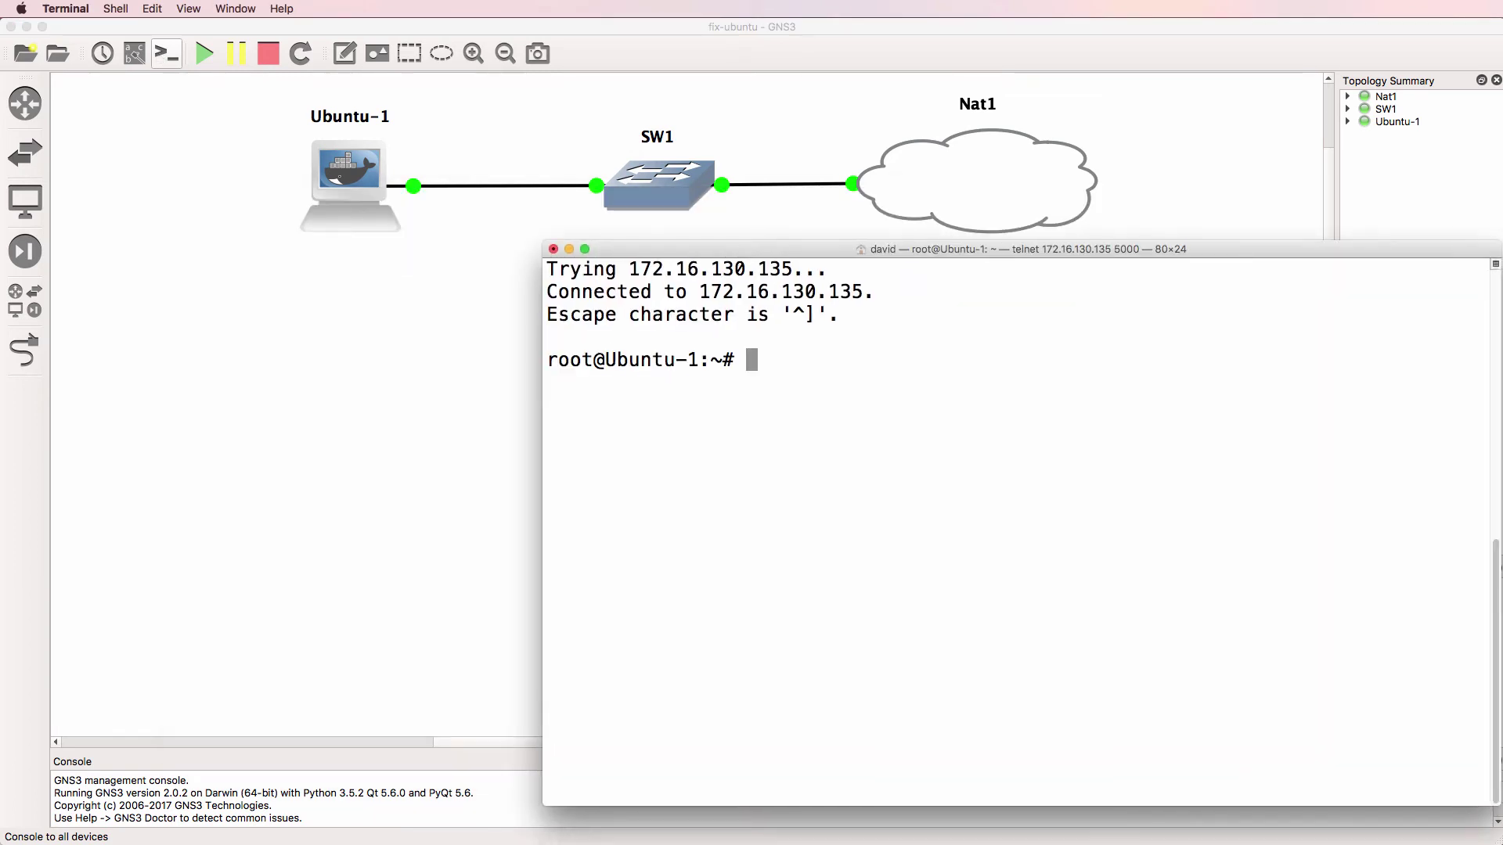
text(ifconfig)
key(Return)
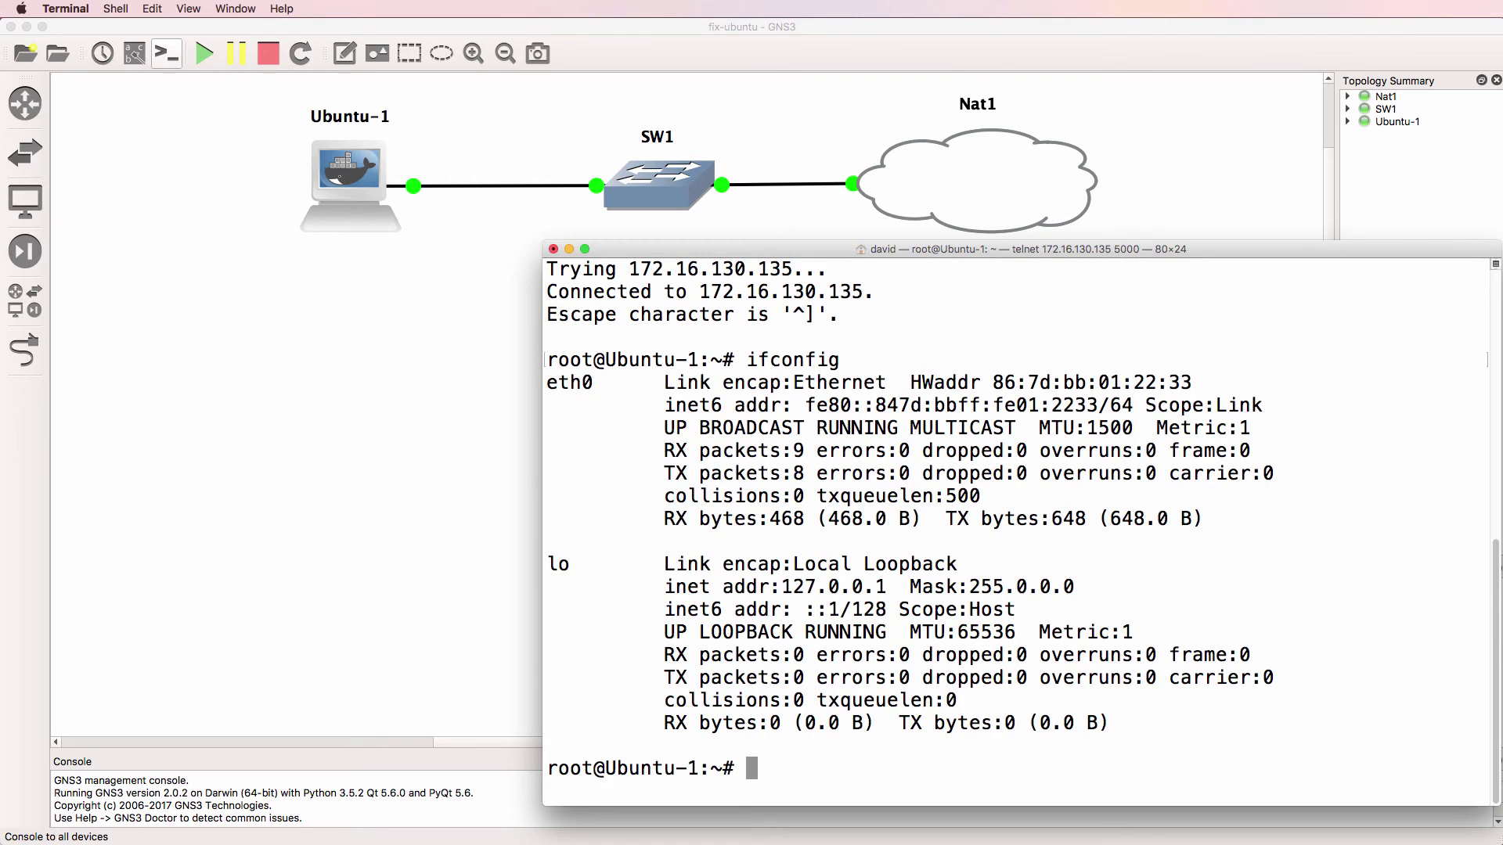
drag(640, 383, 1208, 451)
- Ping google.com unsuccessfully, print /etc/network/interfaces, and begin the nano command for it
text(ping google.com)
key(Return)
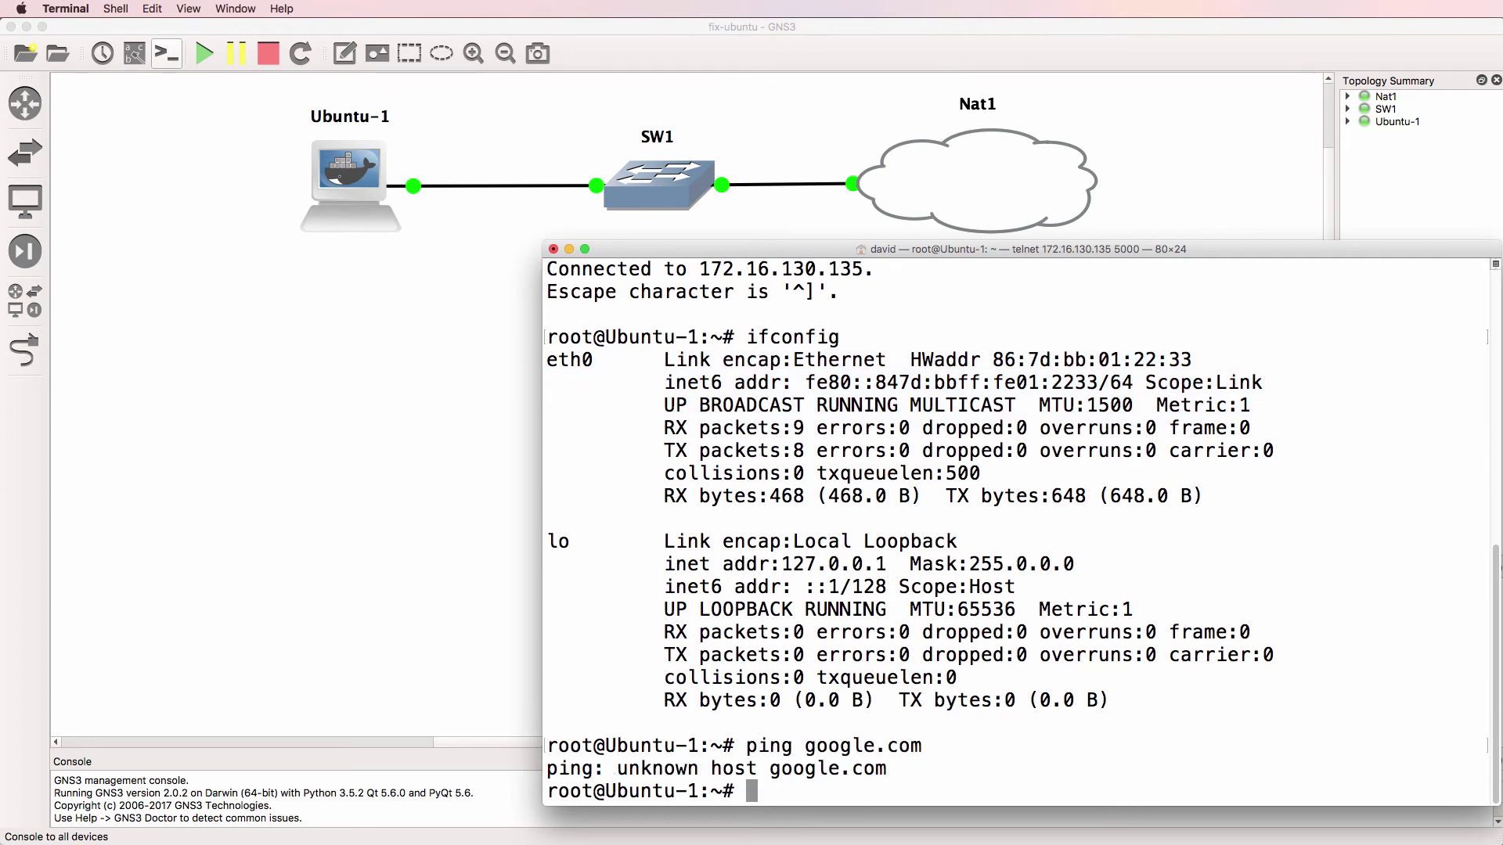
text(cat /etc/network/interfaces)
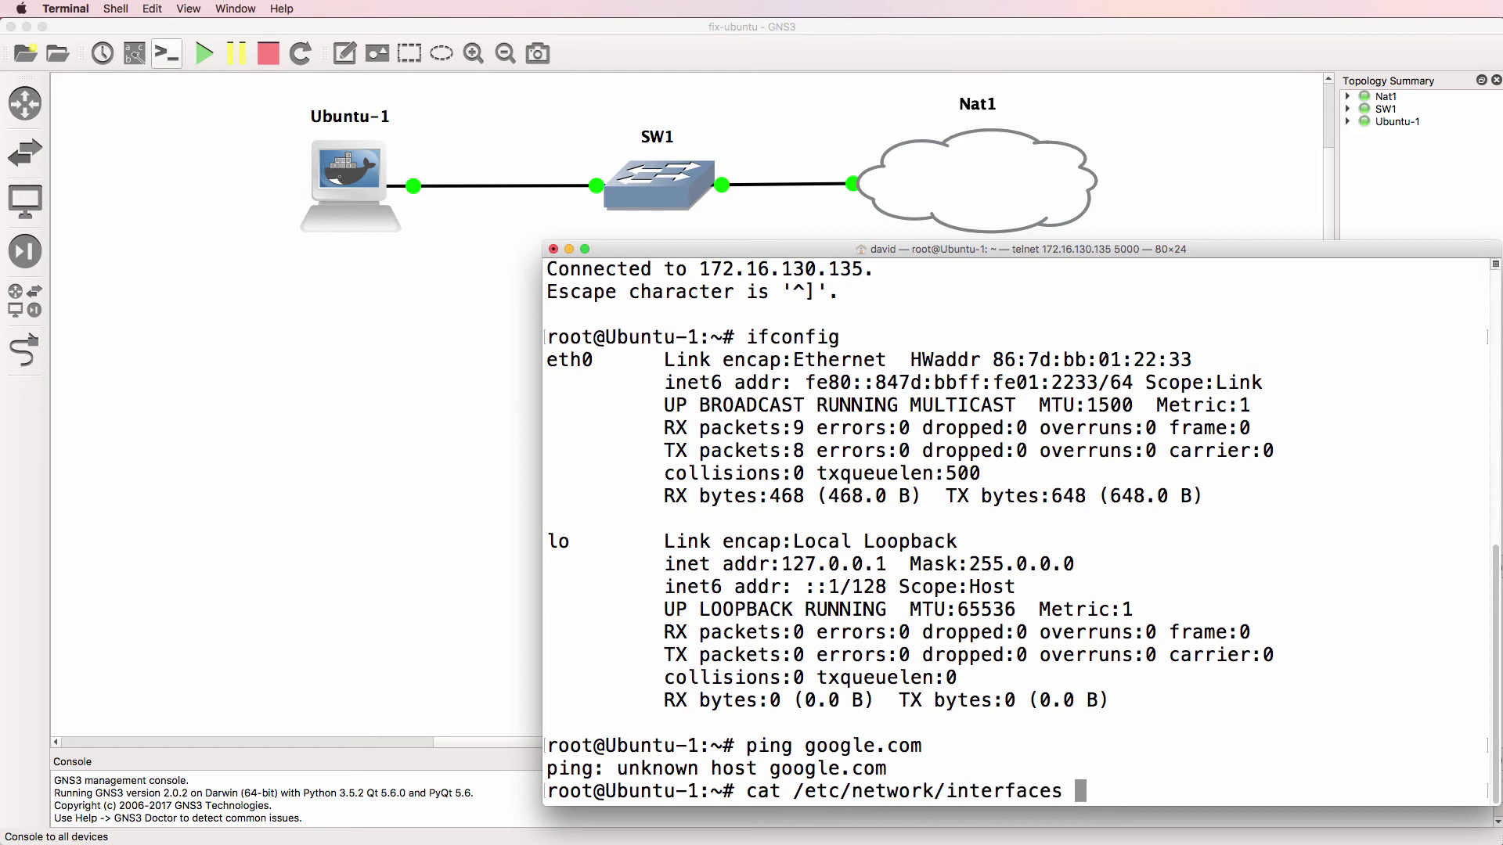
key(Return)
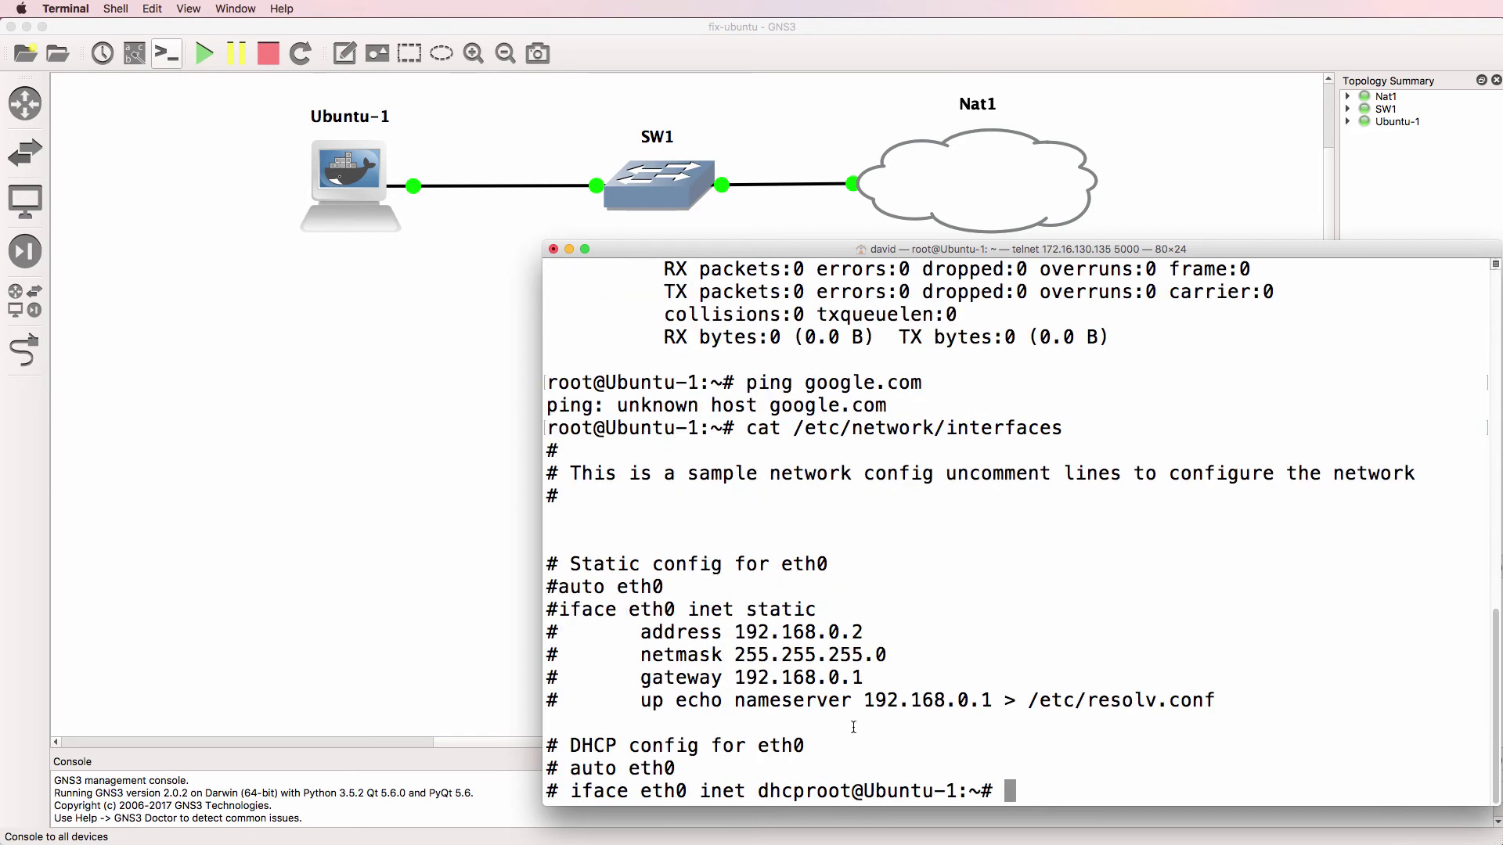
drag(551, 469, 802, 791)
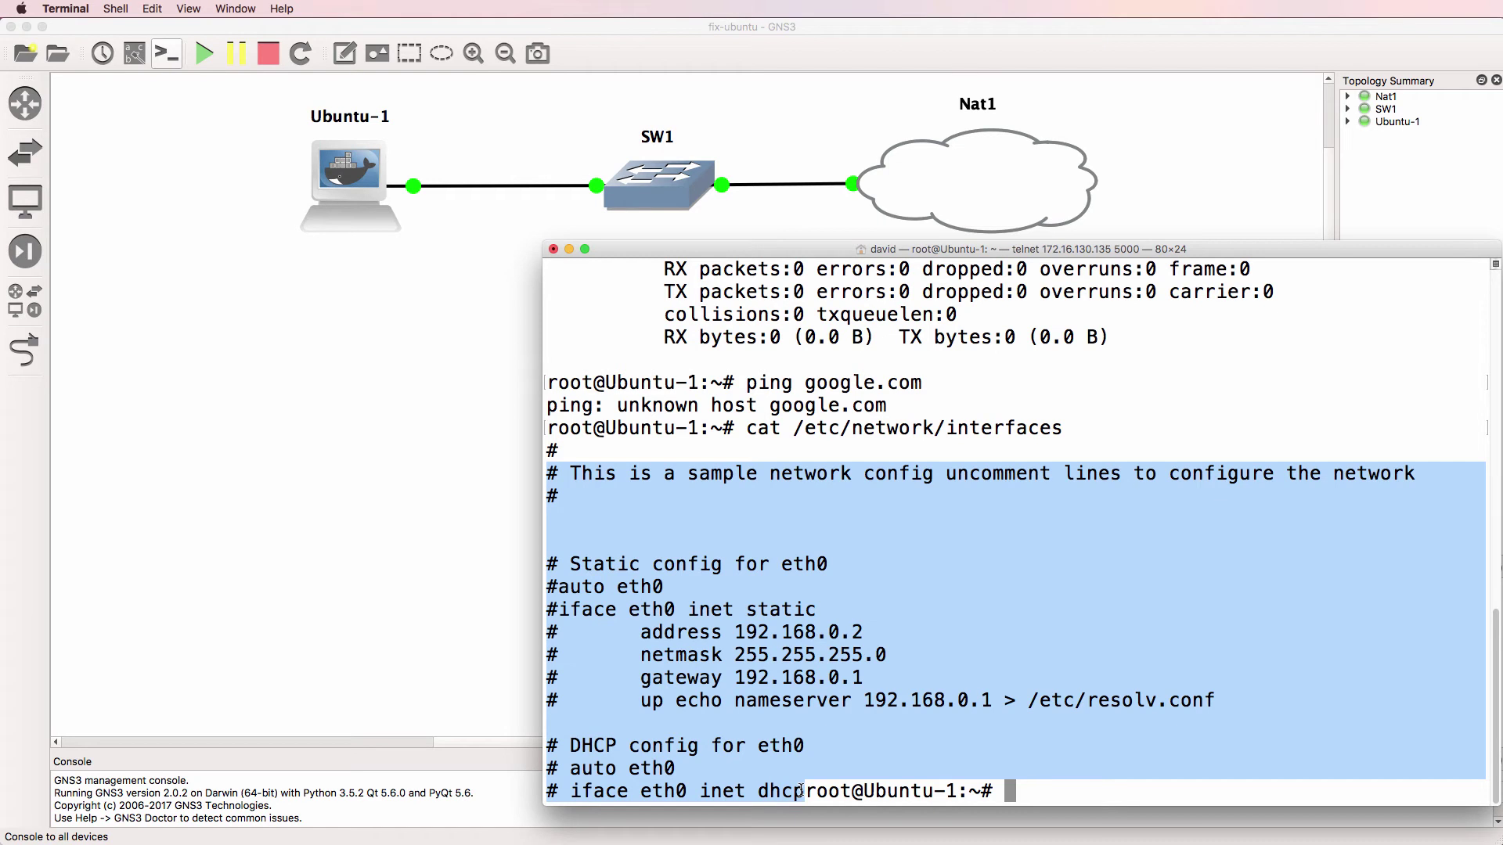
text(n)
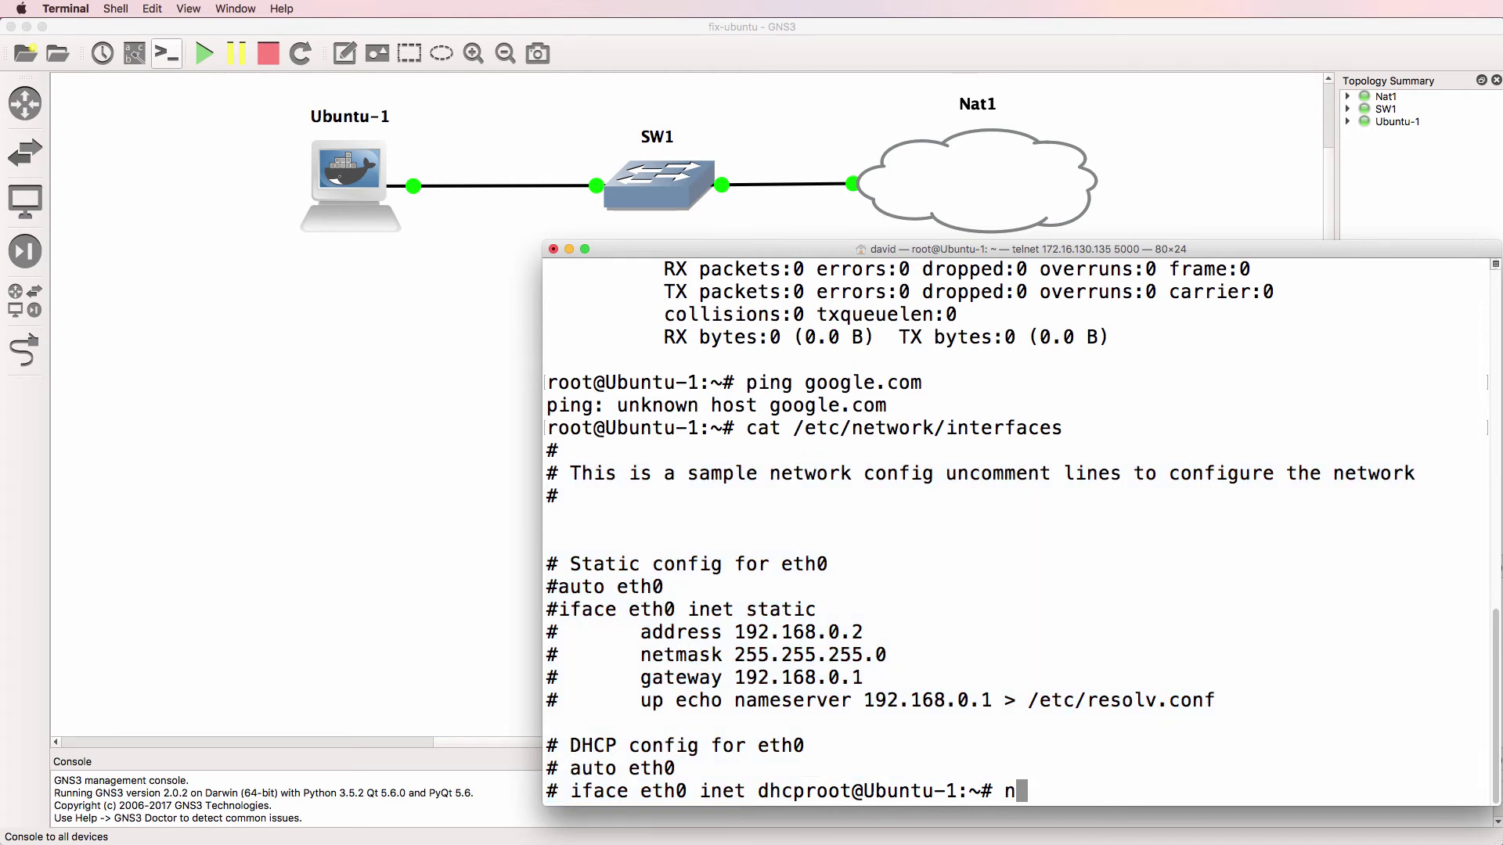
text(ano /etc//)
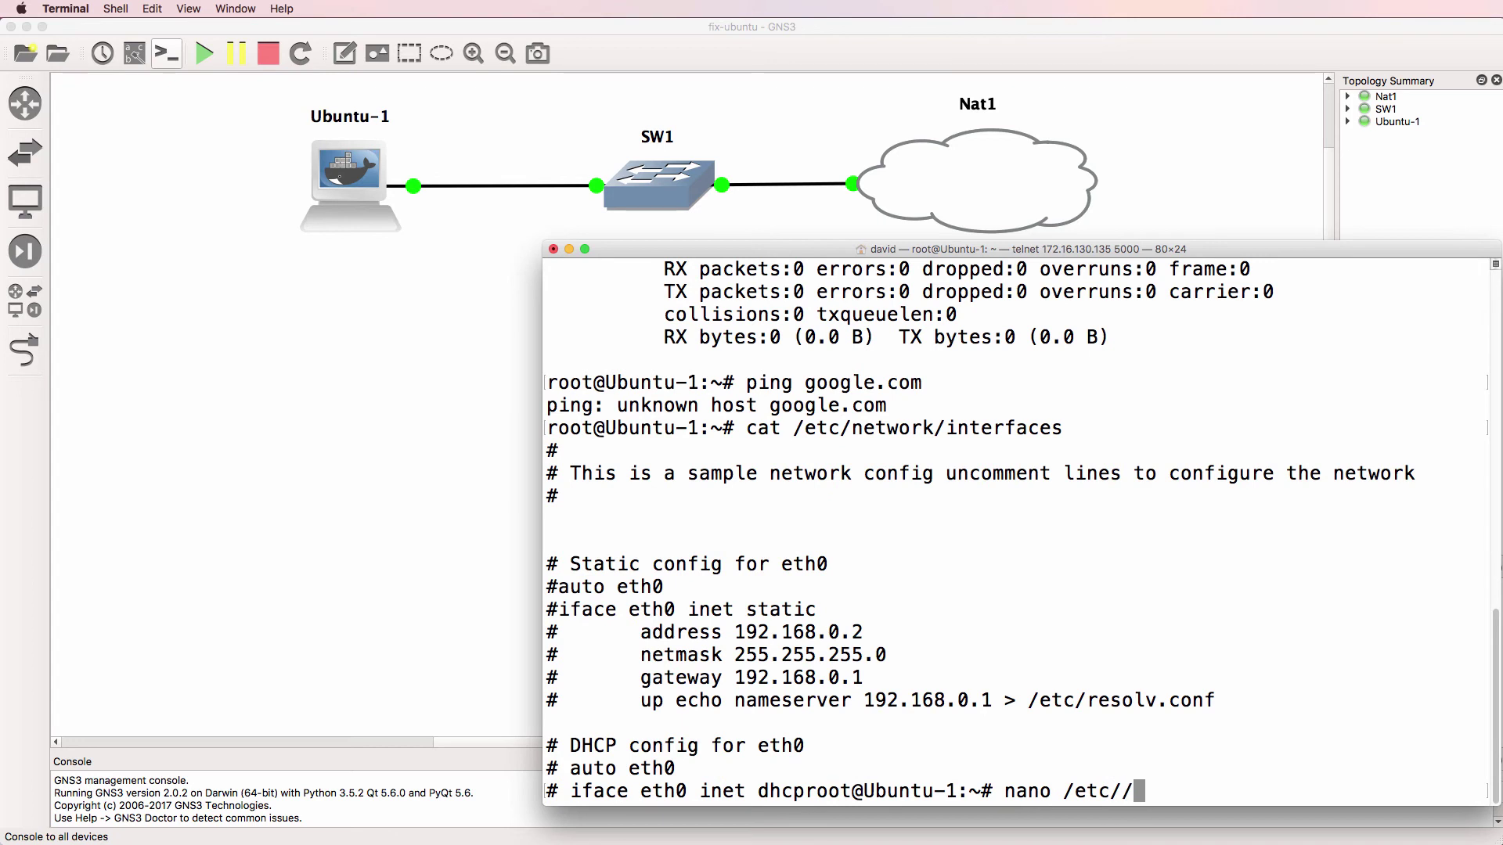
- Open /etc/network/interfaces in nano
key(BackSpace)
text(network/i)
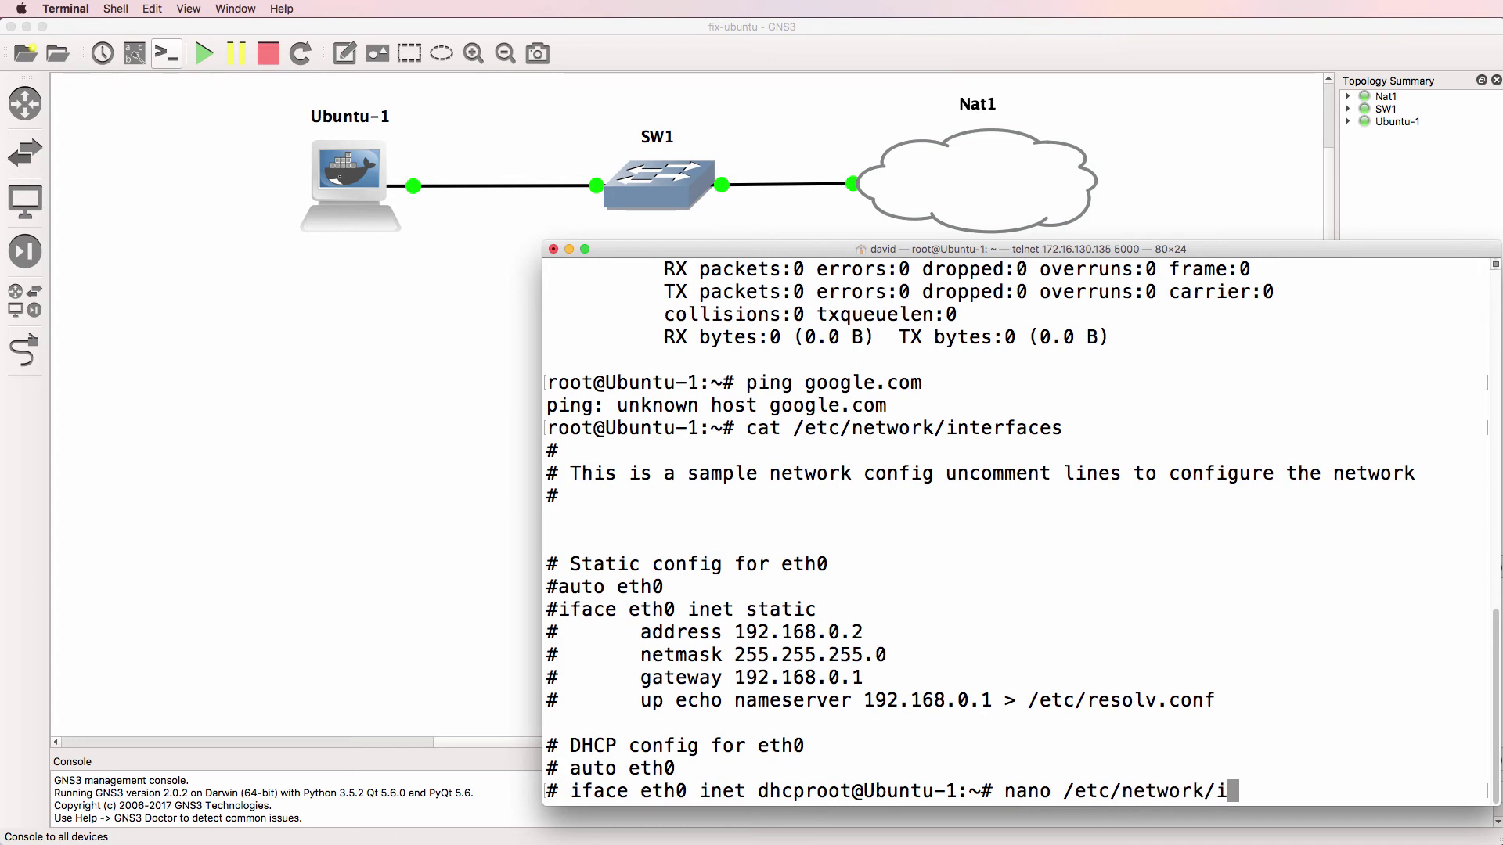
key(Tab)
key(Return)
- Uncomment the 'auto eth0' and 'iface eth0 inet dhcp' lines and exit nano
key(Down)
key(Down)
key(Down)
key(Down)
key(Down)
key(Down)
key(Down)
key(Down)
key(Down)
key(Down)
key(Down)
key(Down)
key(Down)
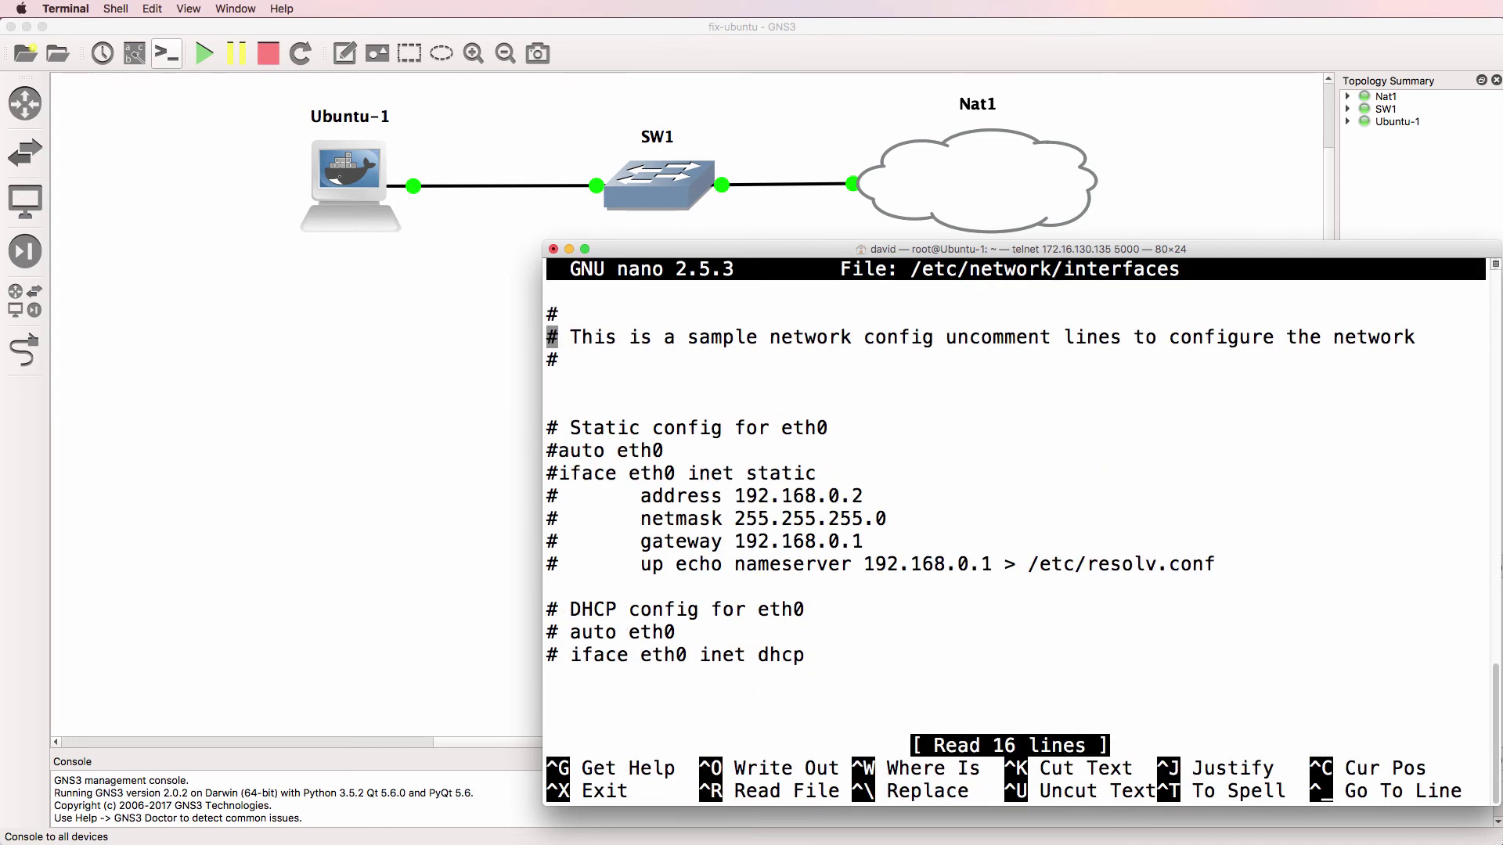
key(Down)
key(Delete)
key(Delete)
key(Down)
key(Delete)
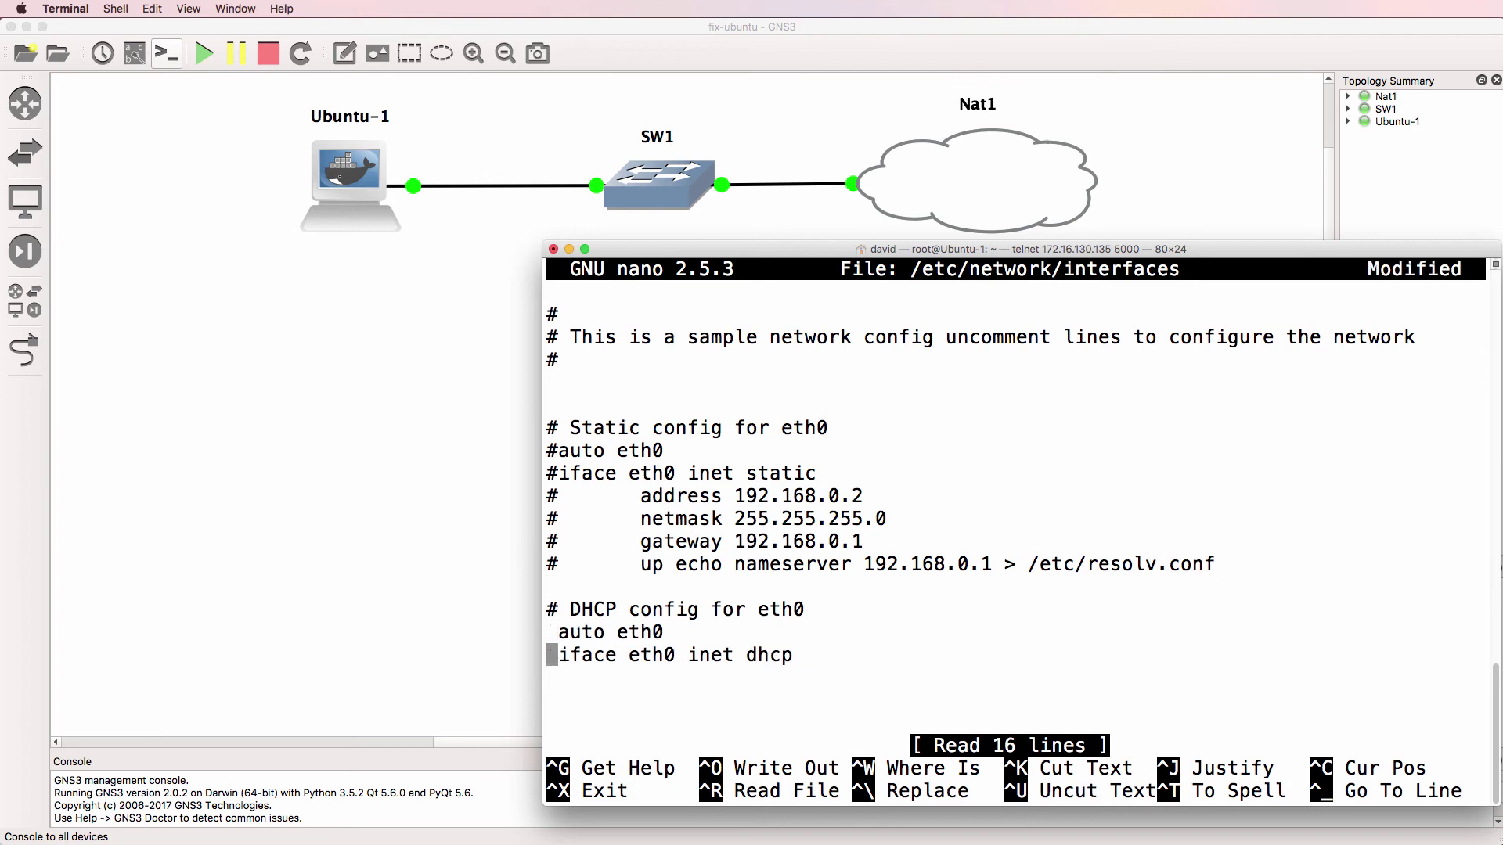
key(ctrl+x)
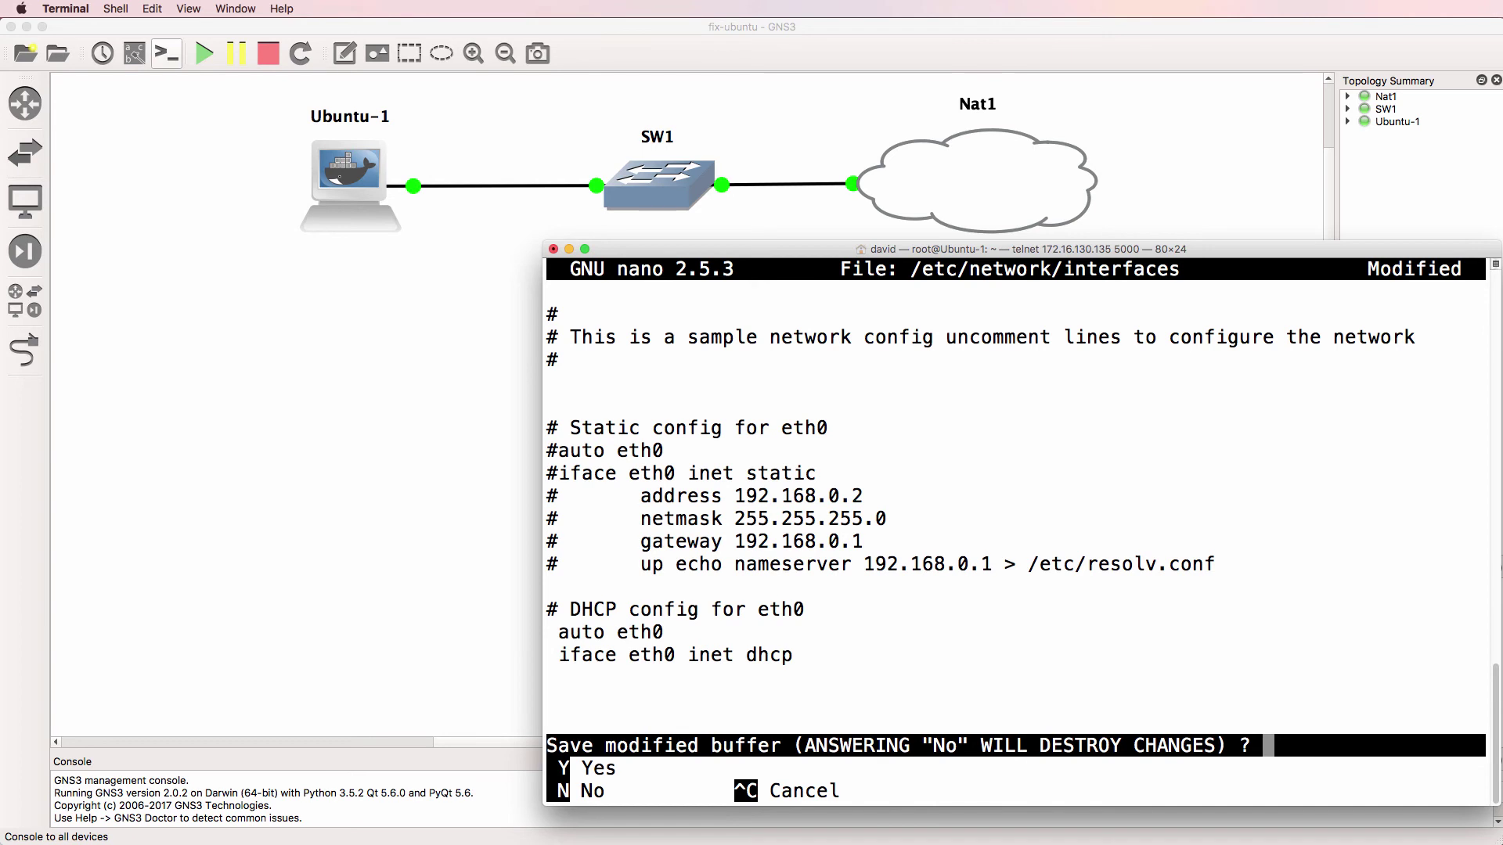
drag(545, 631, 802, 662)
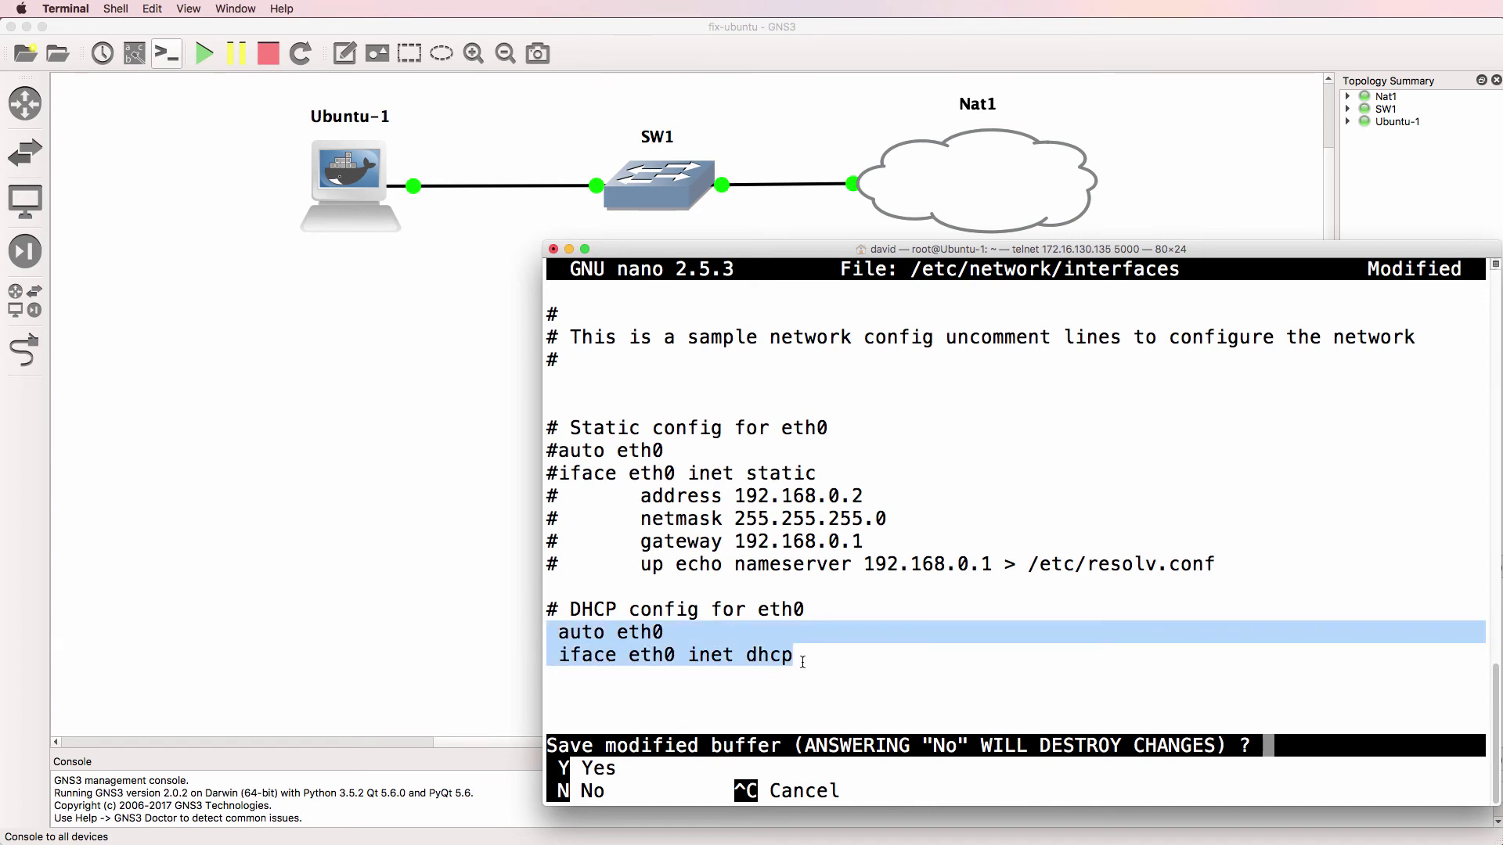
- Save the interfaces file and reprint it to confirm the DHCP lines are active
key(y)
key(Return)
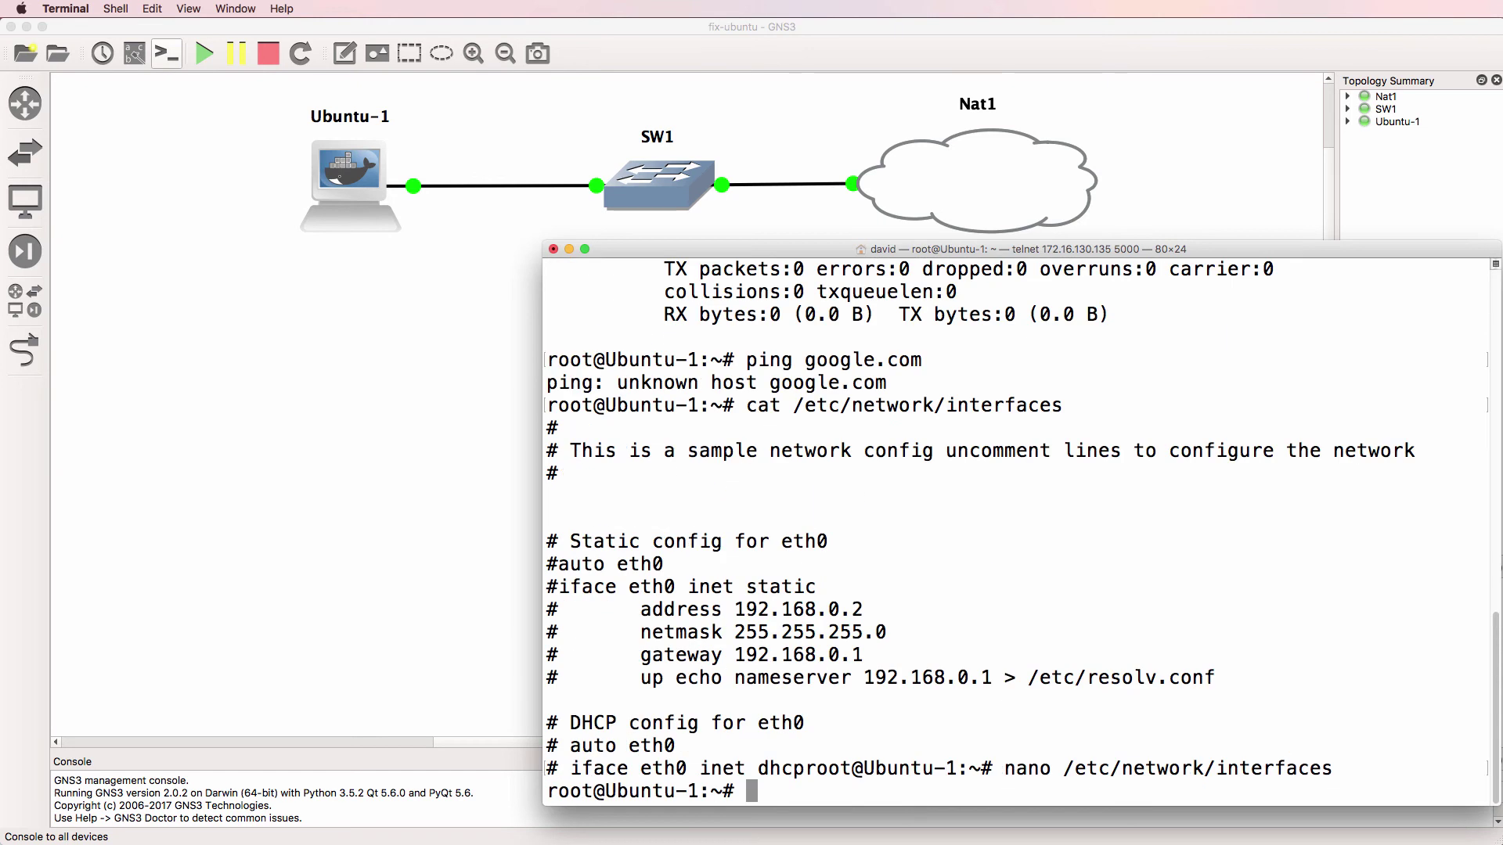
key(Up)
key(Up)
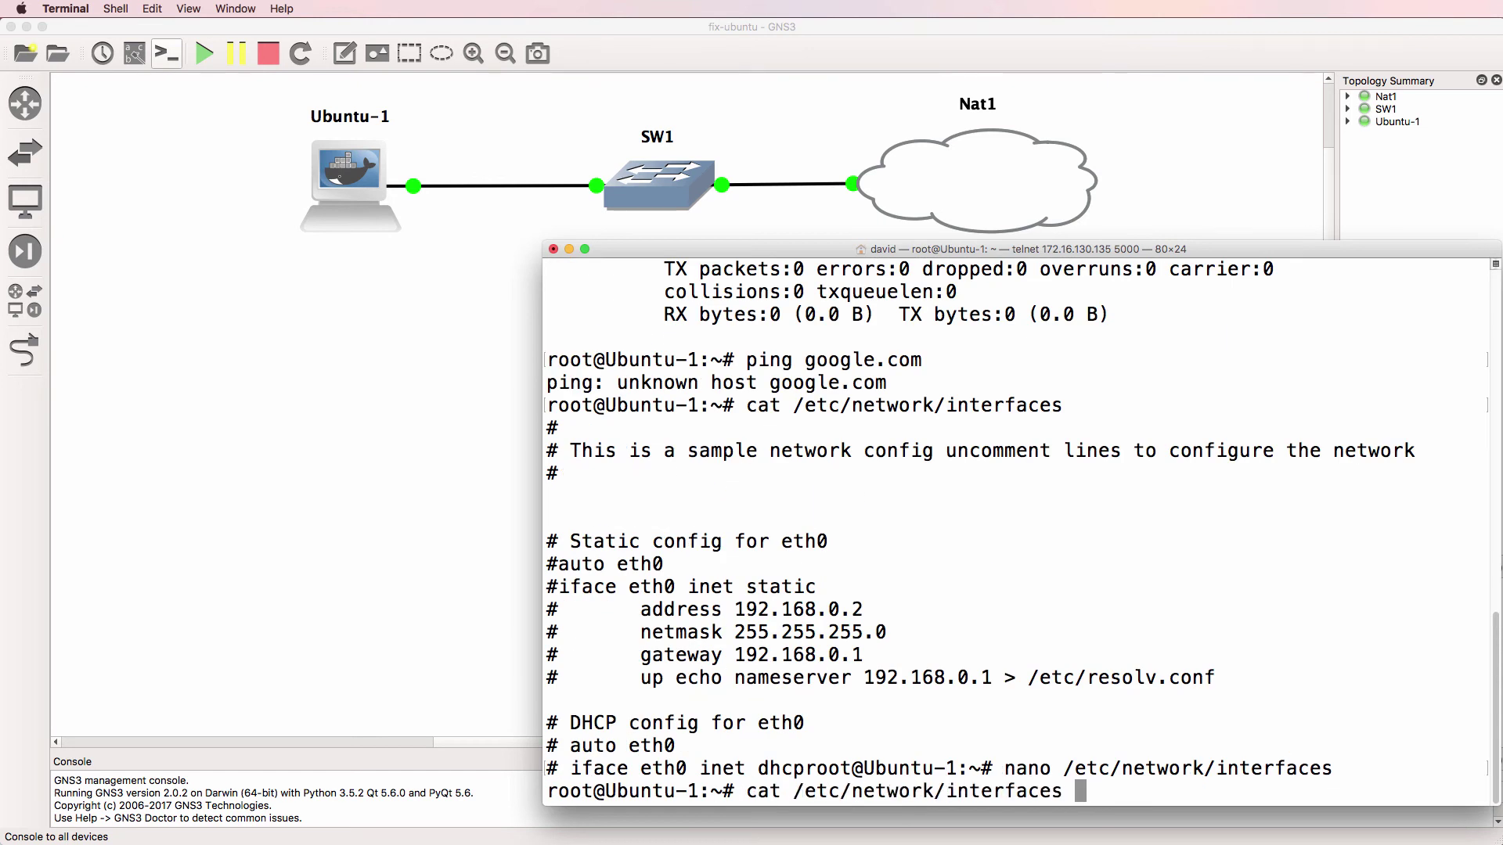
key(Return)
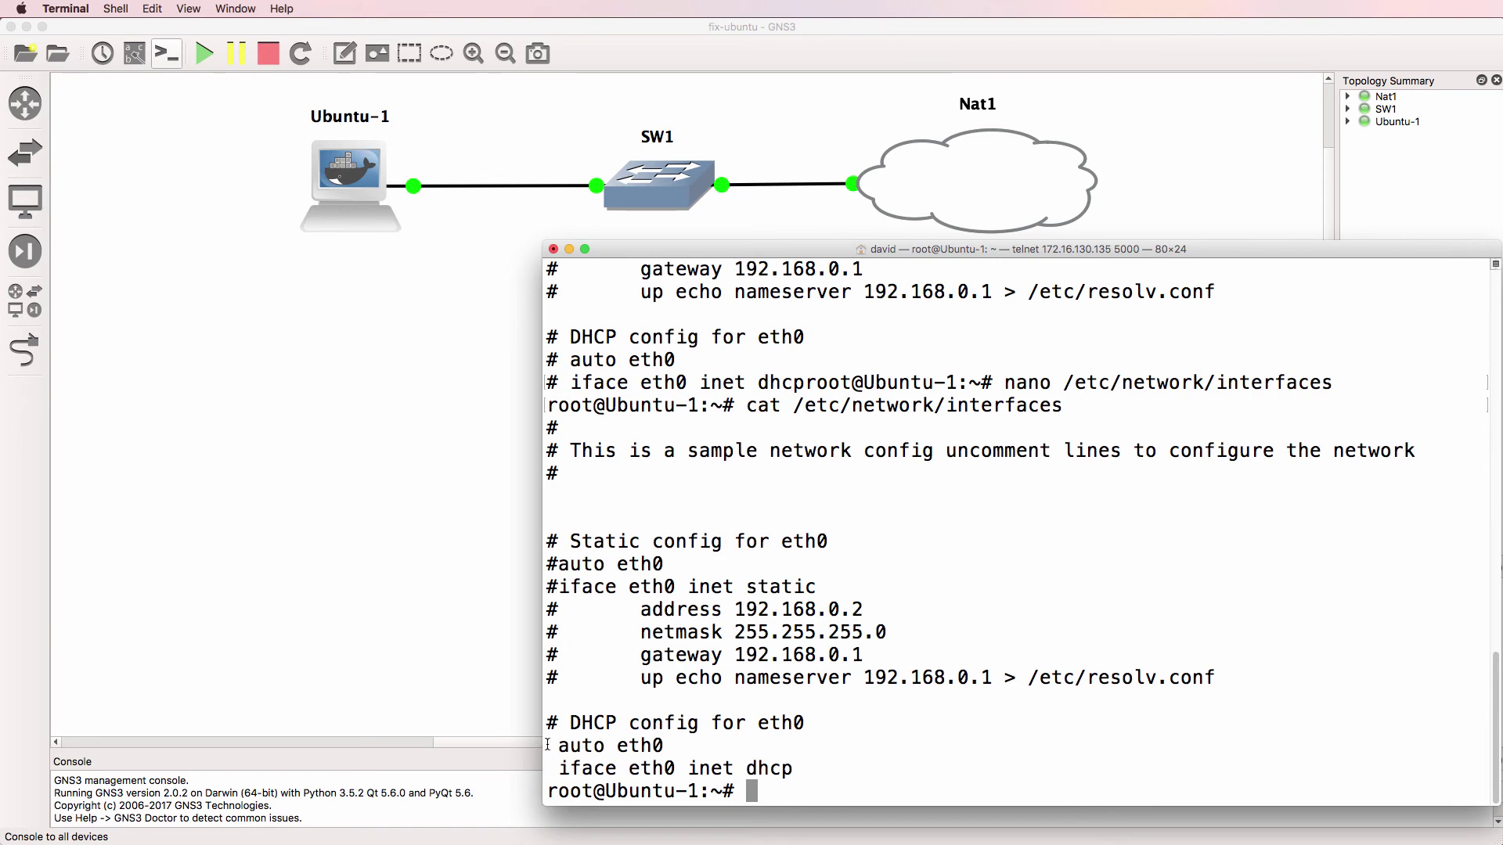
drag(547, 744, 910, 772)
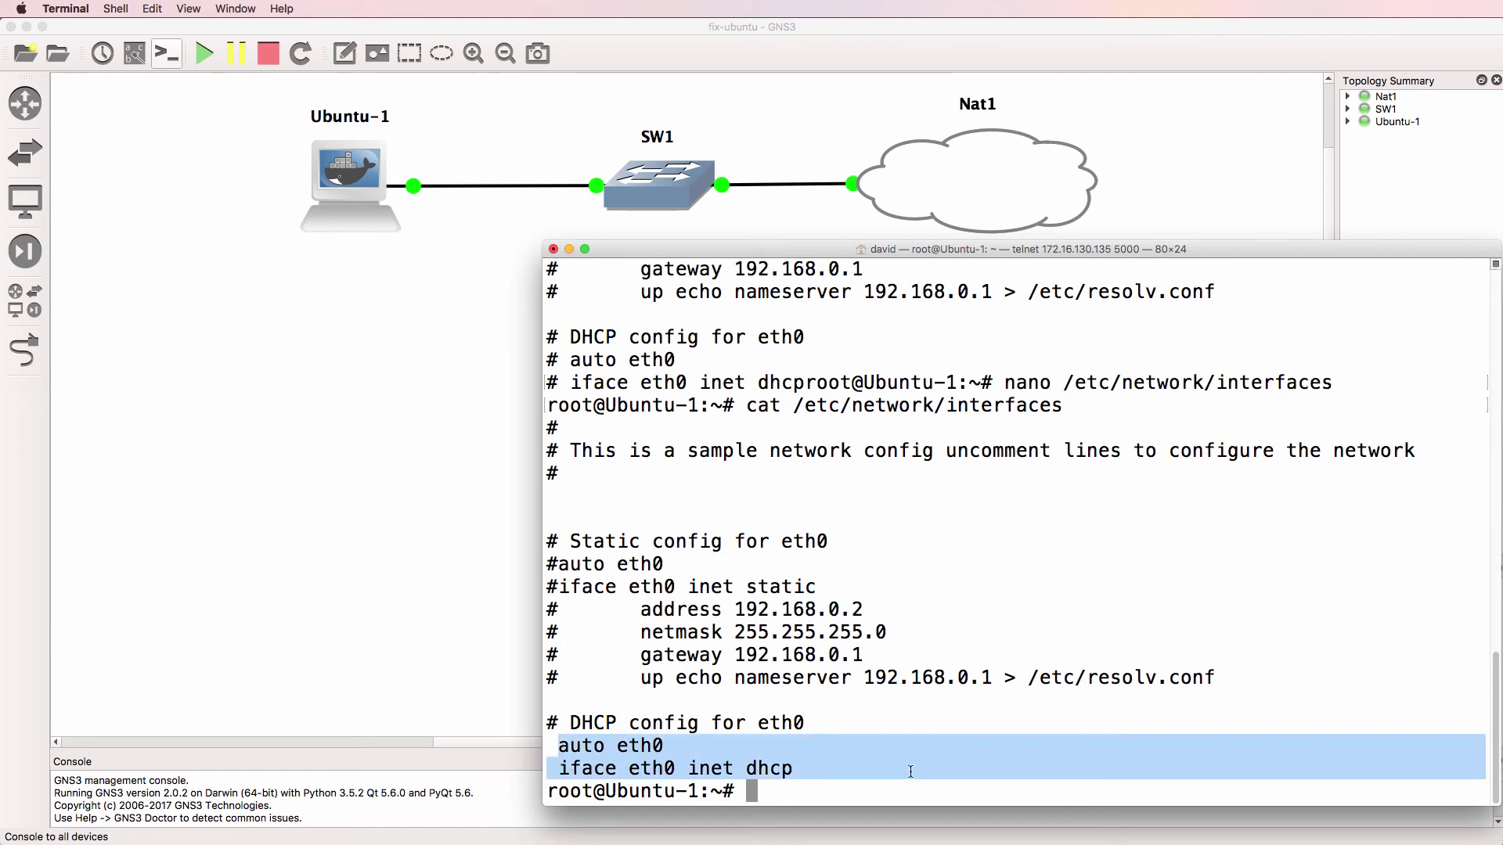
- Try 'service networking restart', 'service network-manager restart' and 'ifdown eth0', all failing
text(service netwro)
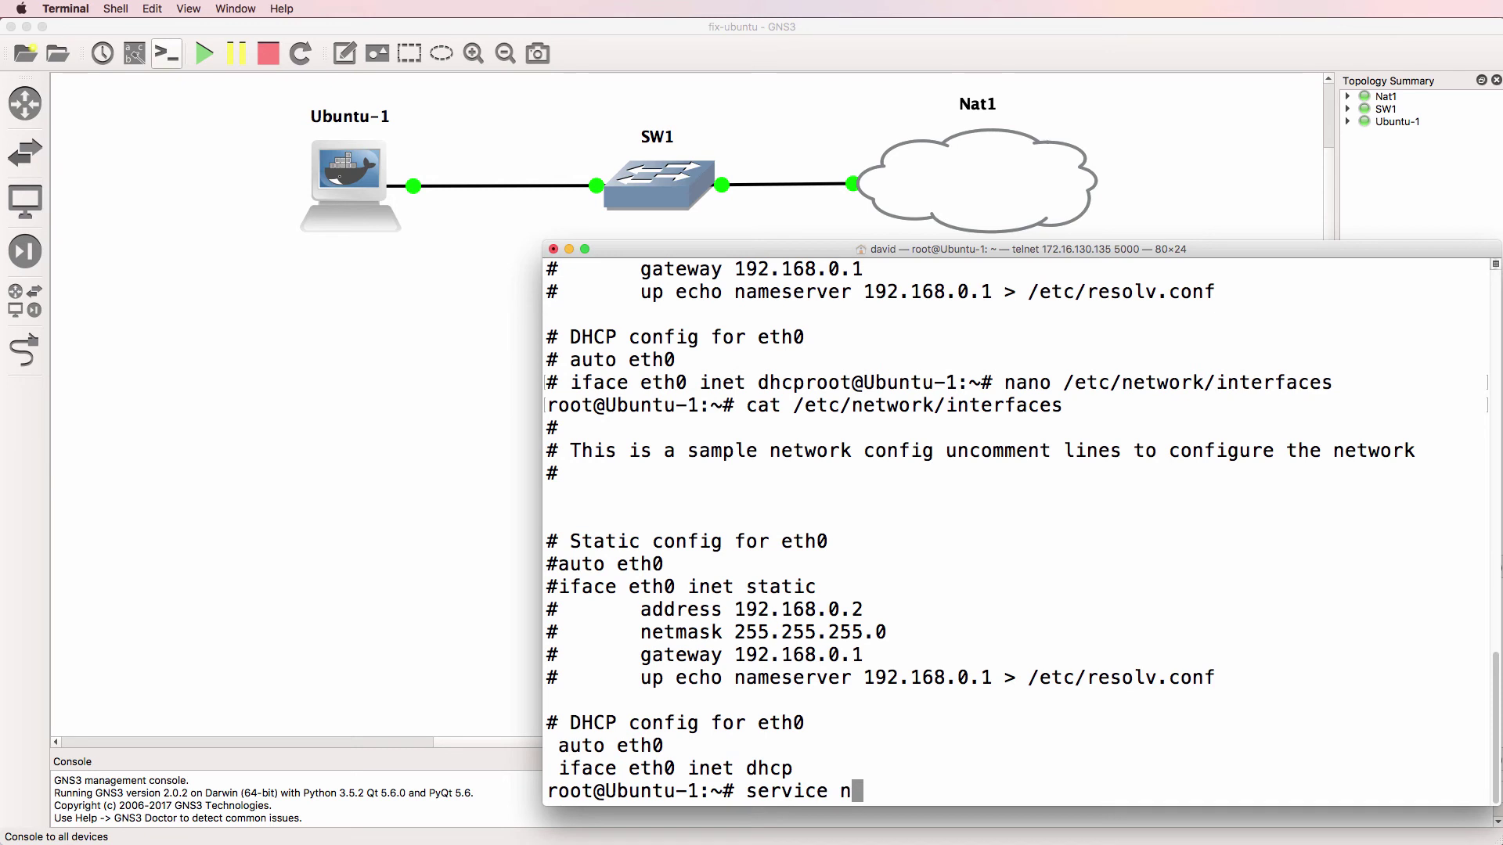
key(BackSpace)
key(BackSpace)
text(rokin)
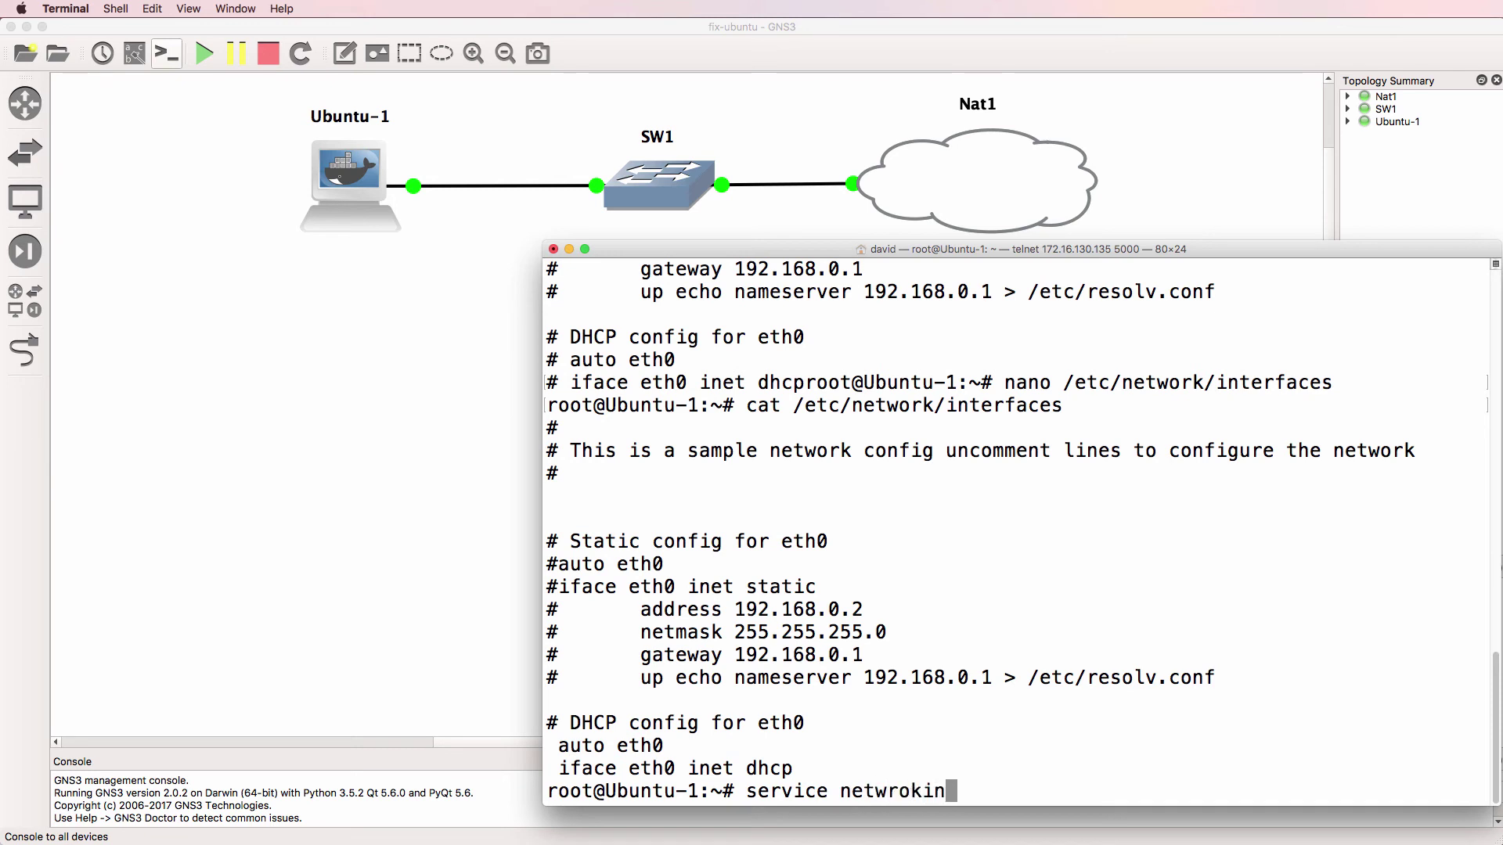
key(BackSpace)
key(BackSpace)
key(BackSpace)
key(BackSpace)
key(BackSpace)
text(orking restar)
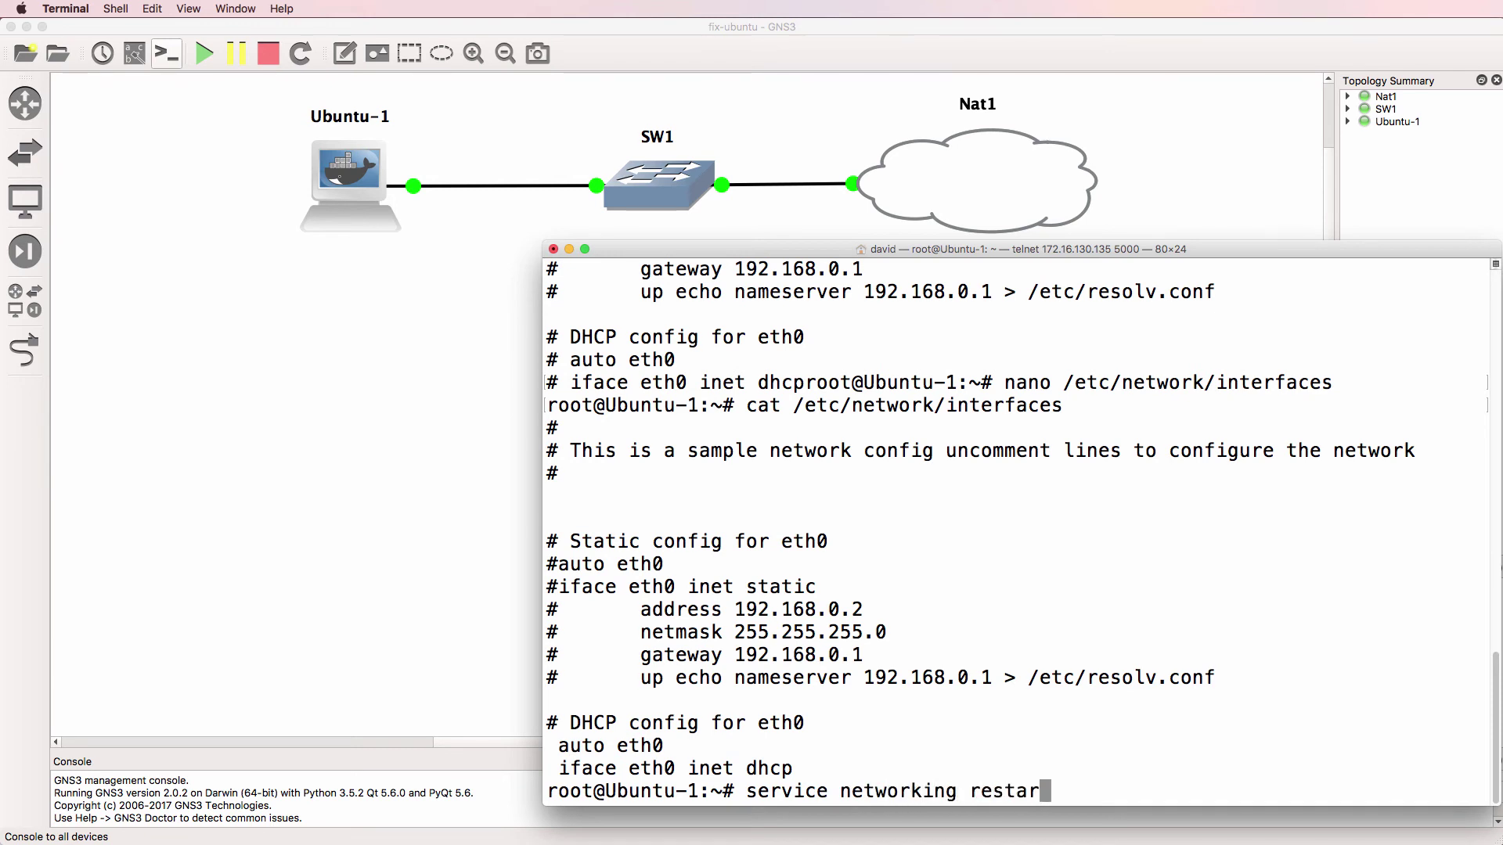
text(t)
key(Return)
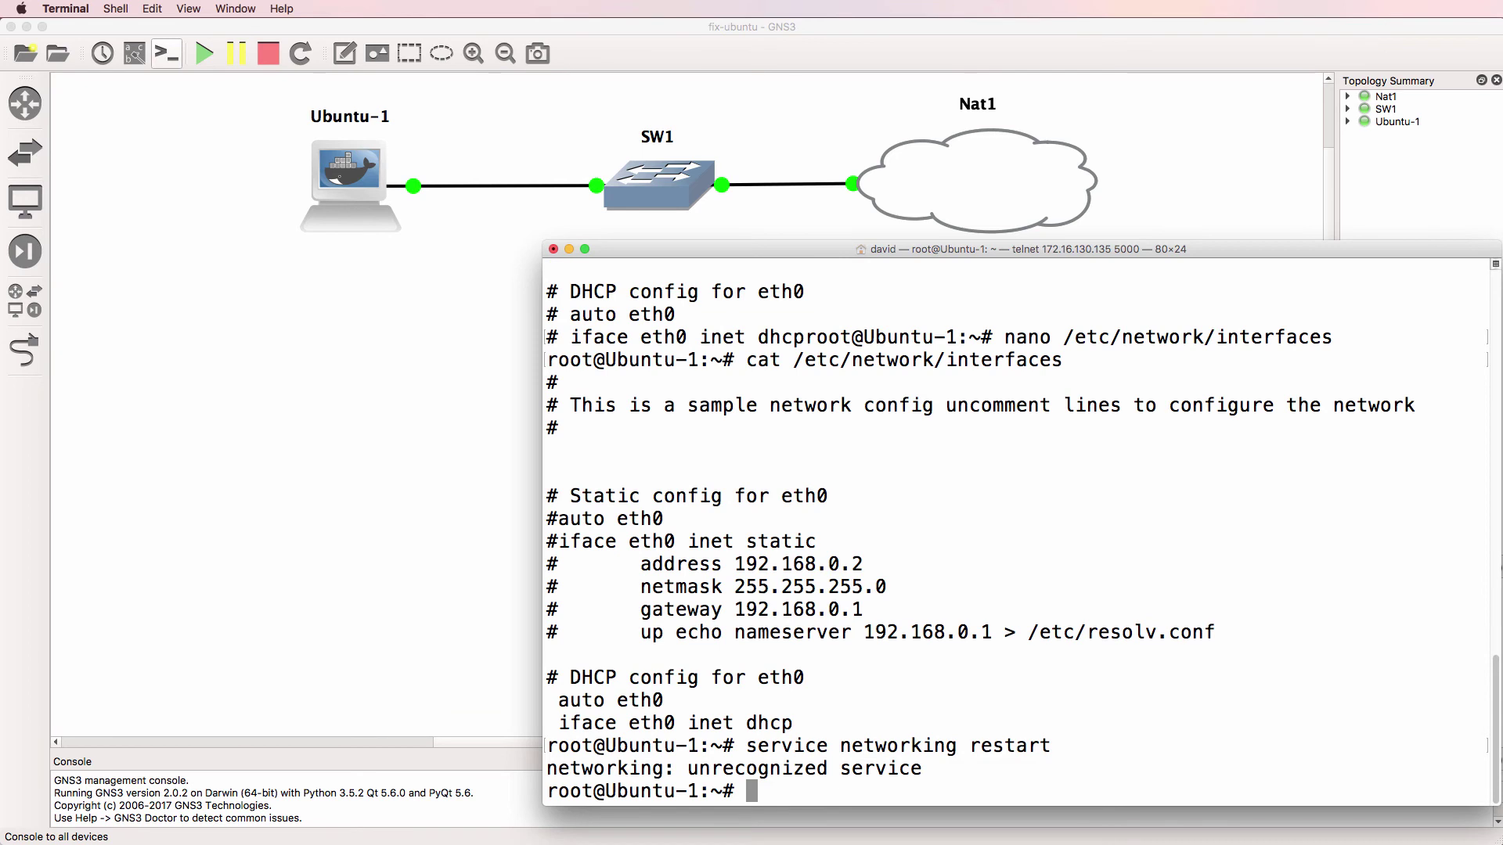
text(service netw)
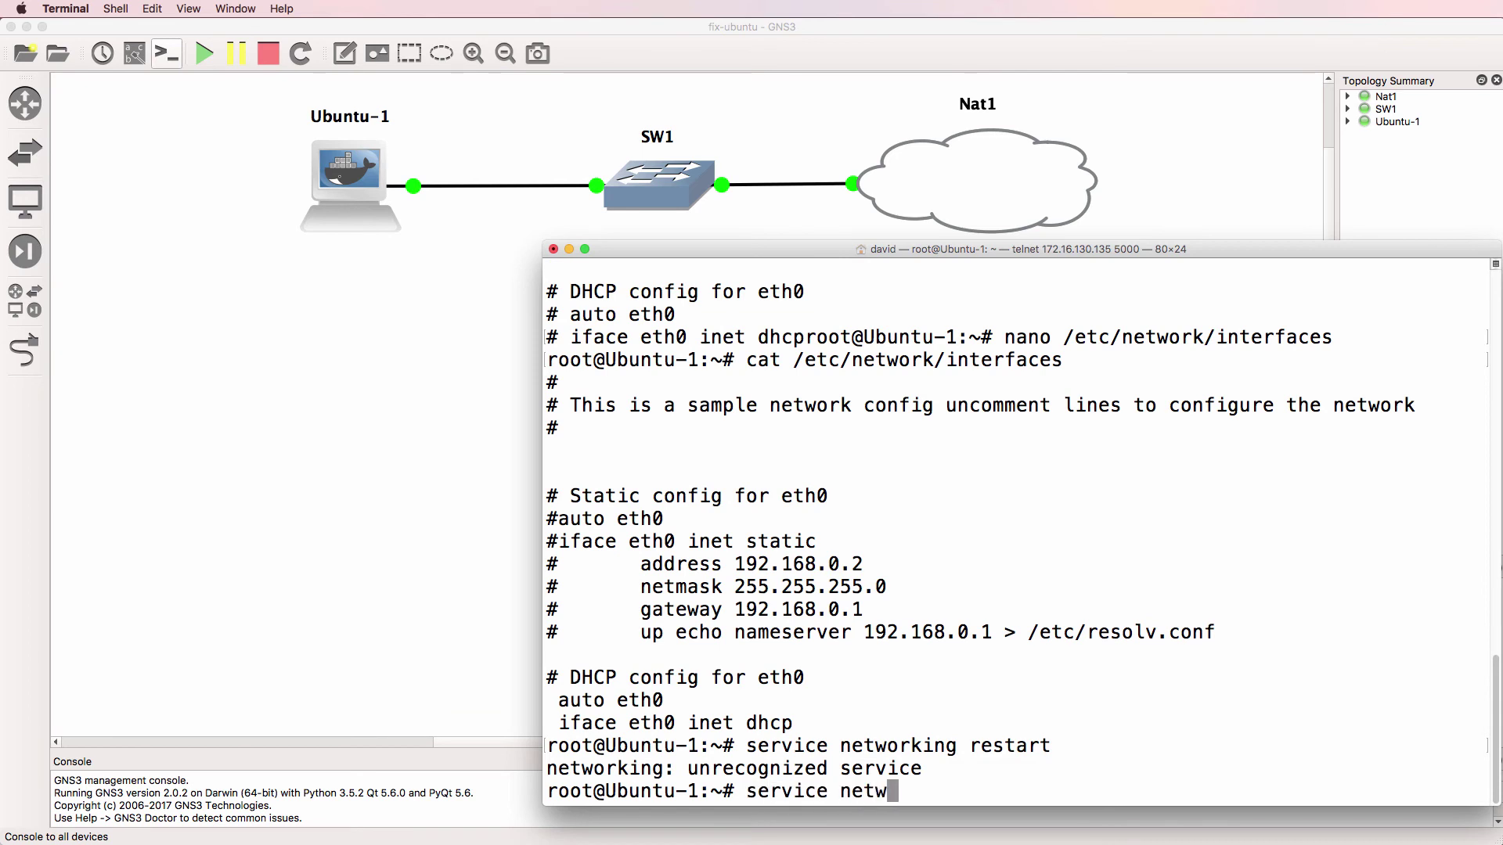
text(ork-)
text(manager re)
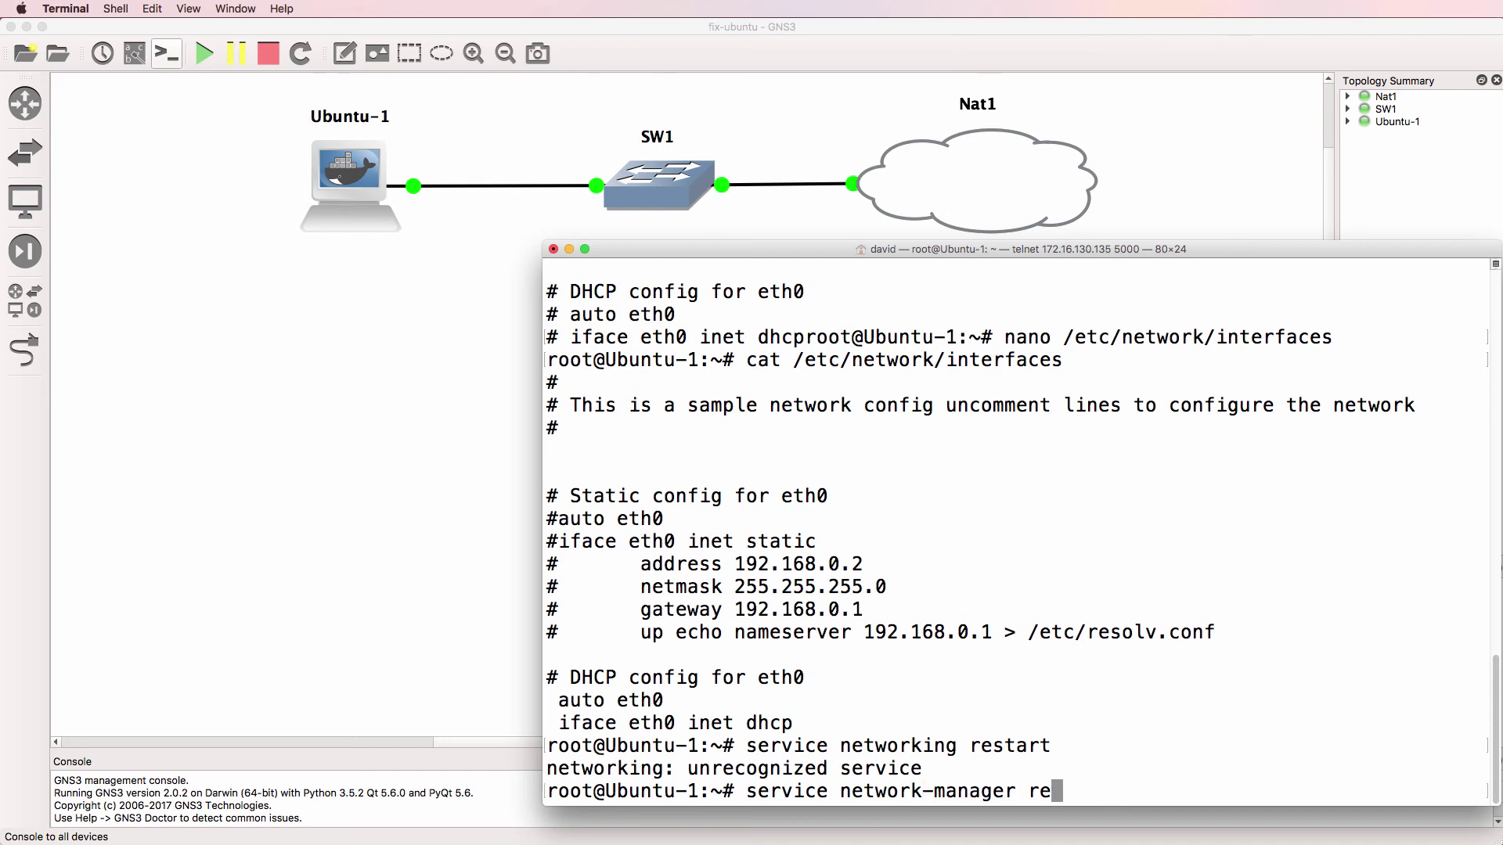
text(start)
key(Return)
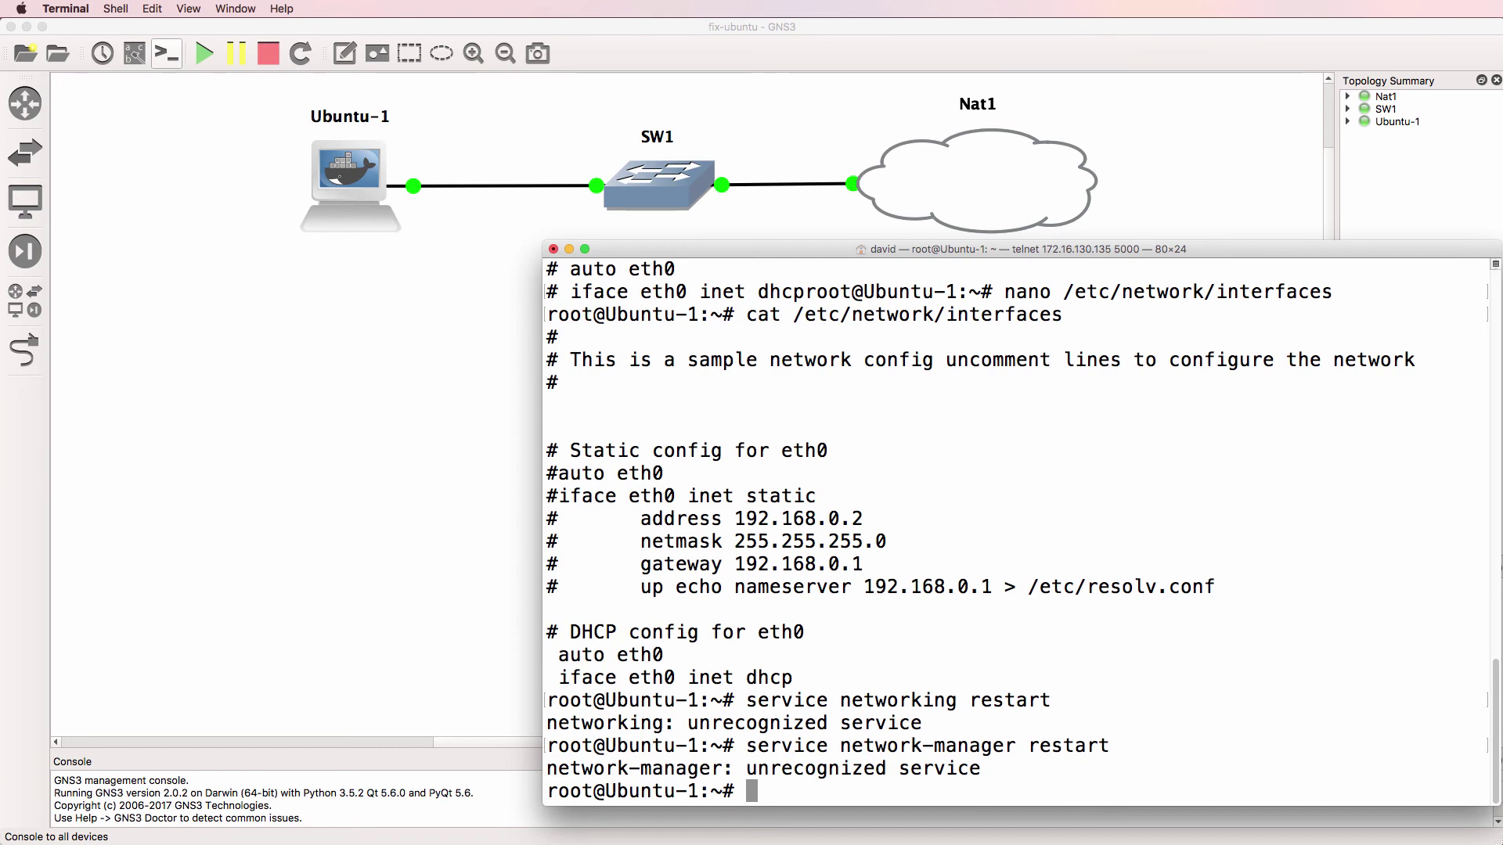
text(ifdown eth0)
key(Return)
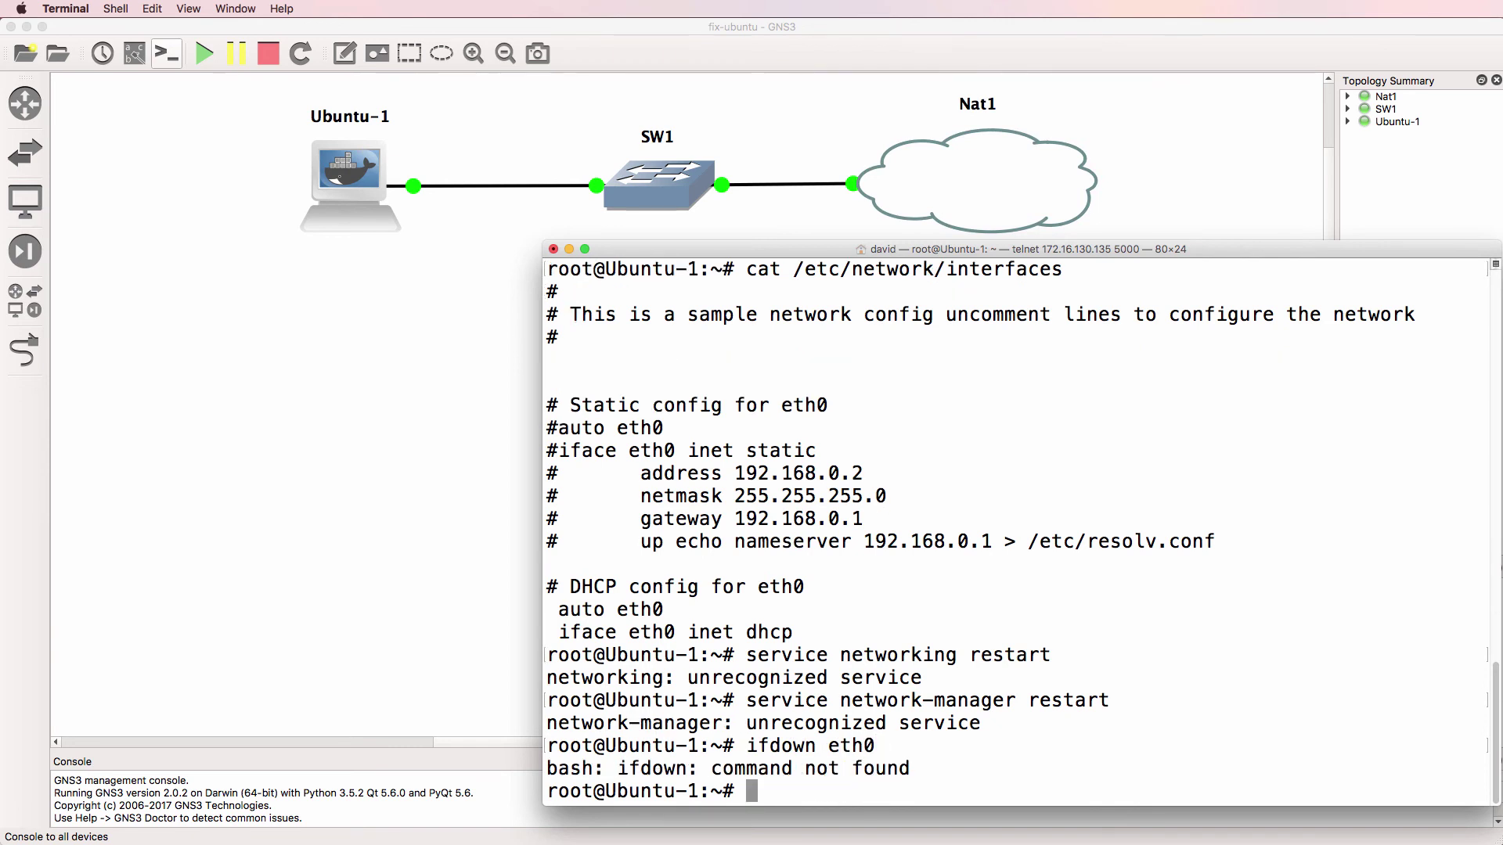
- Stop and restart the Ubuntu-1 container, then open a fresh console to it
click(278, 214)
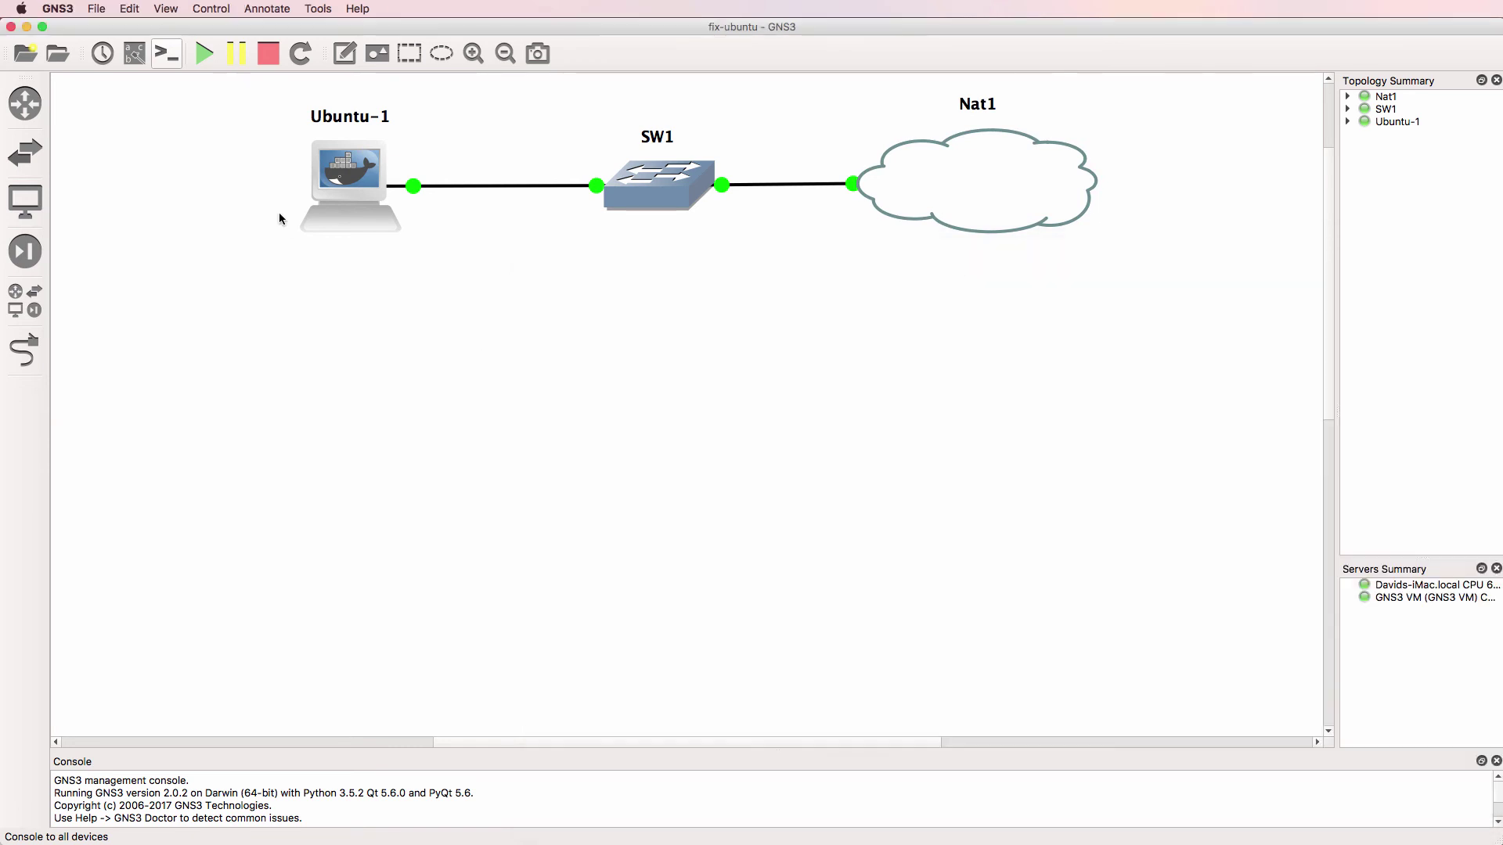
right_click(337, 183)
click(404, 424)
right_click(329, 162)
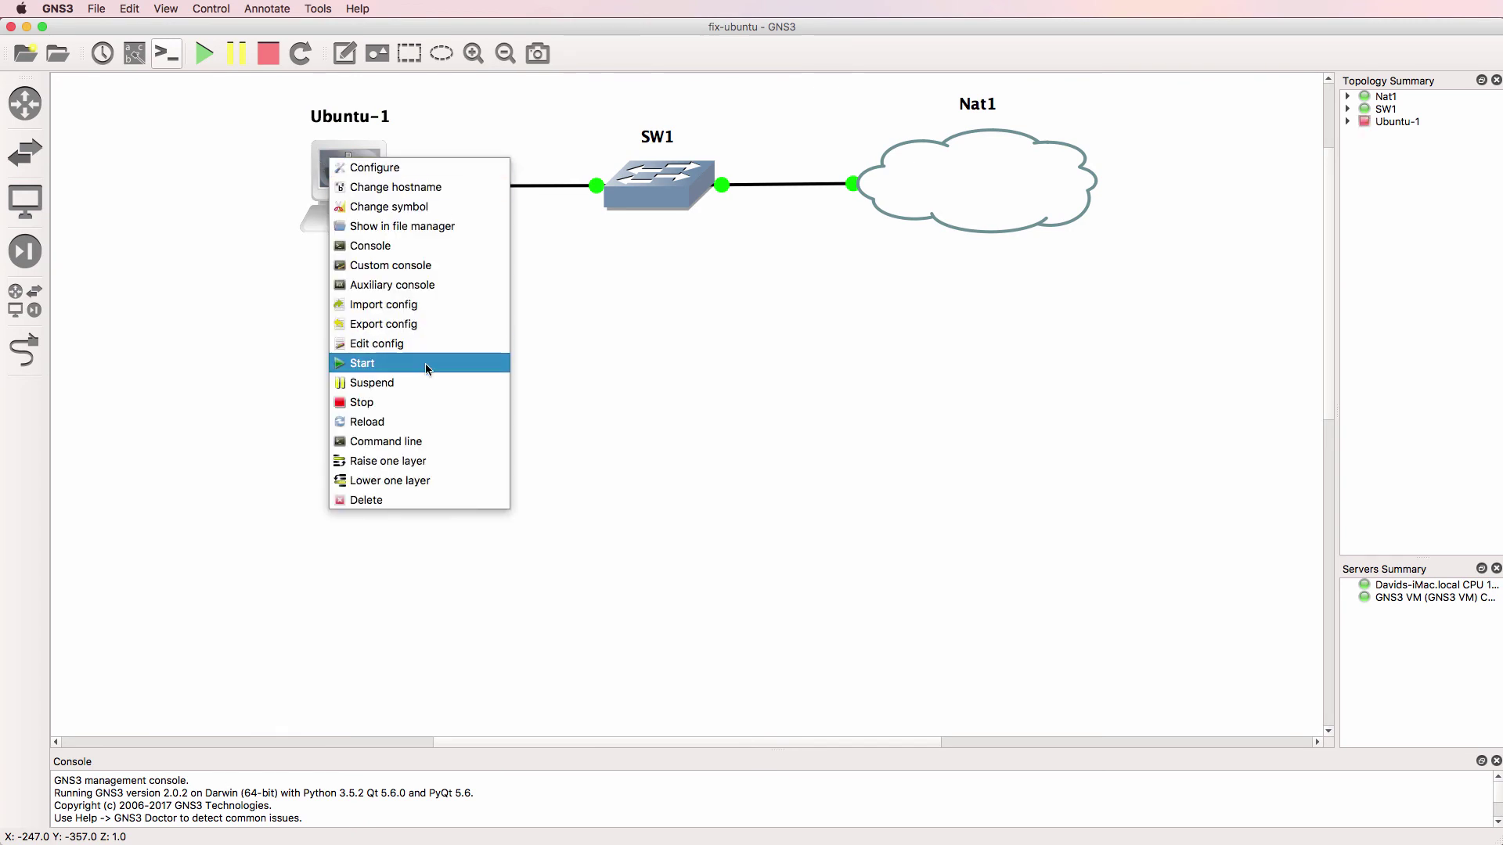
click(425, 363)
right_click(366, 190)
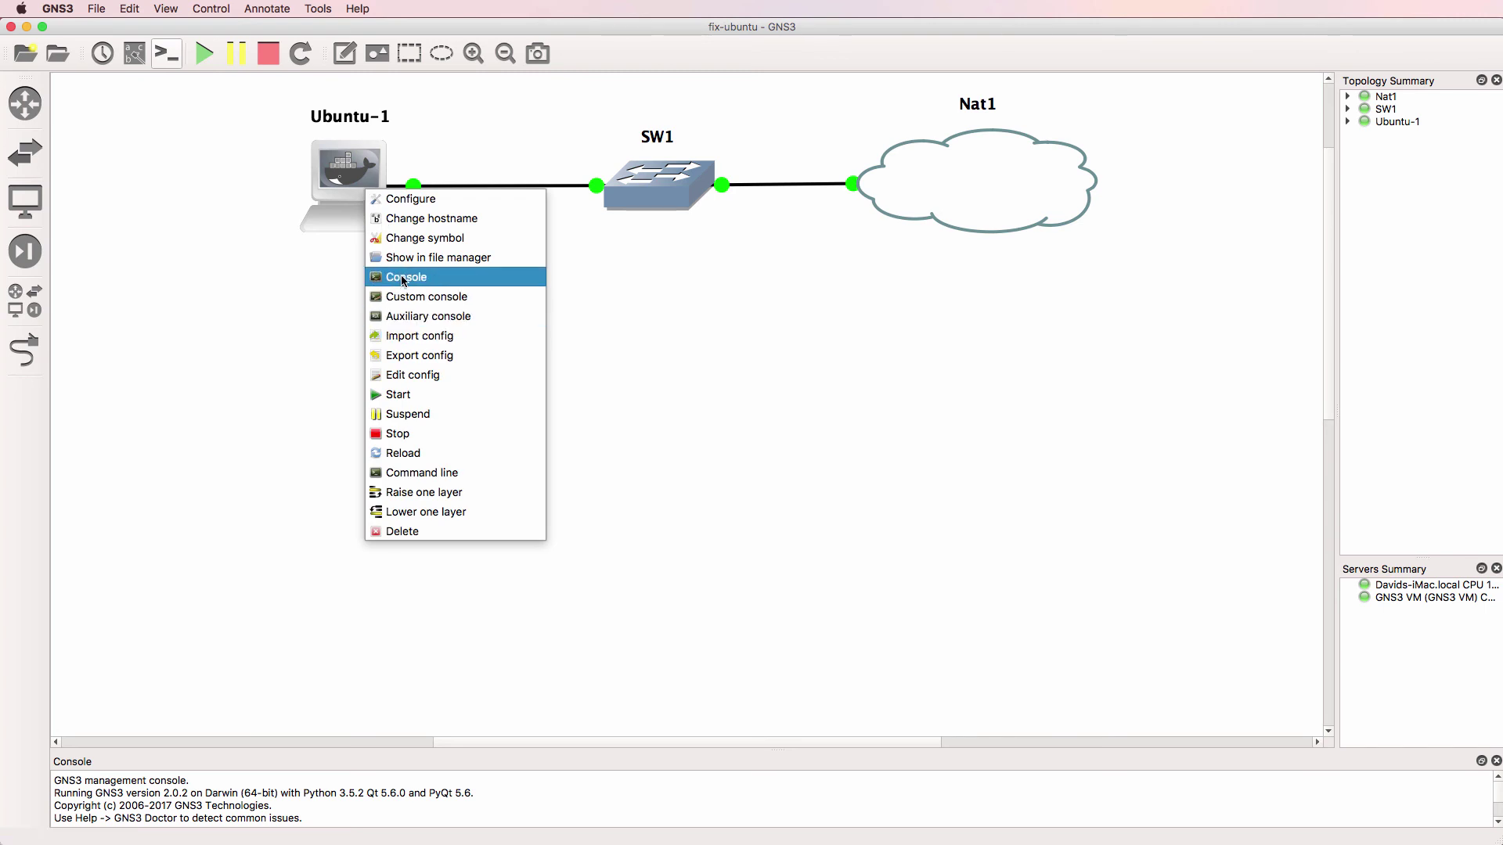
click(403, 279)
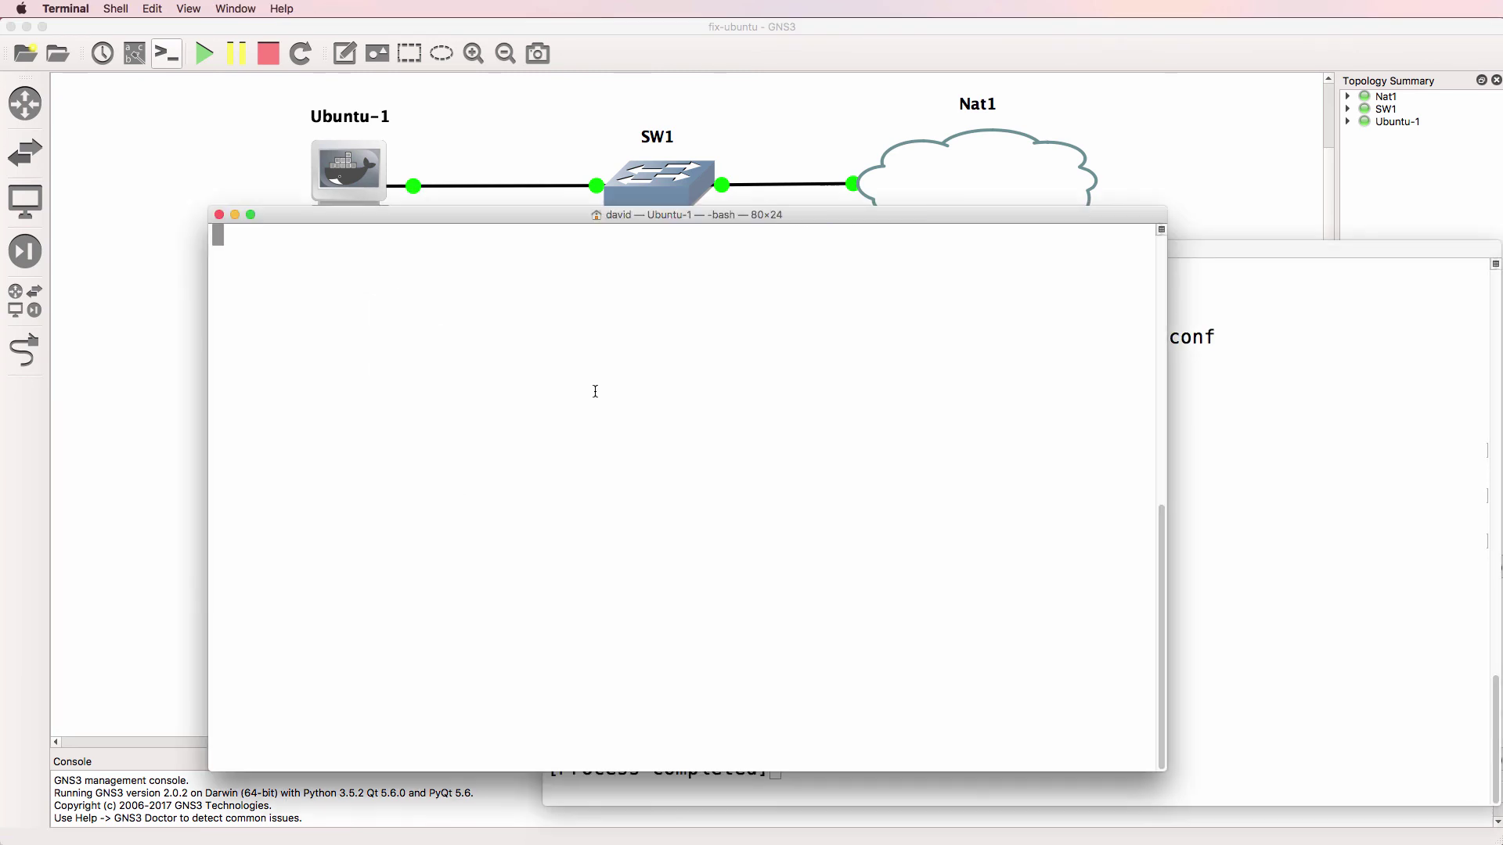
- Highlight the three failed commands in the old terminal, then move the new Ubuntu-1 console right and down
click(1201, 396)
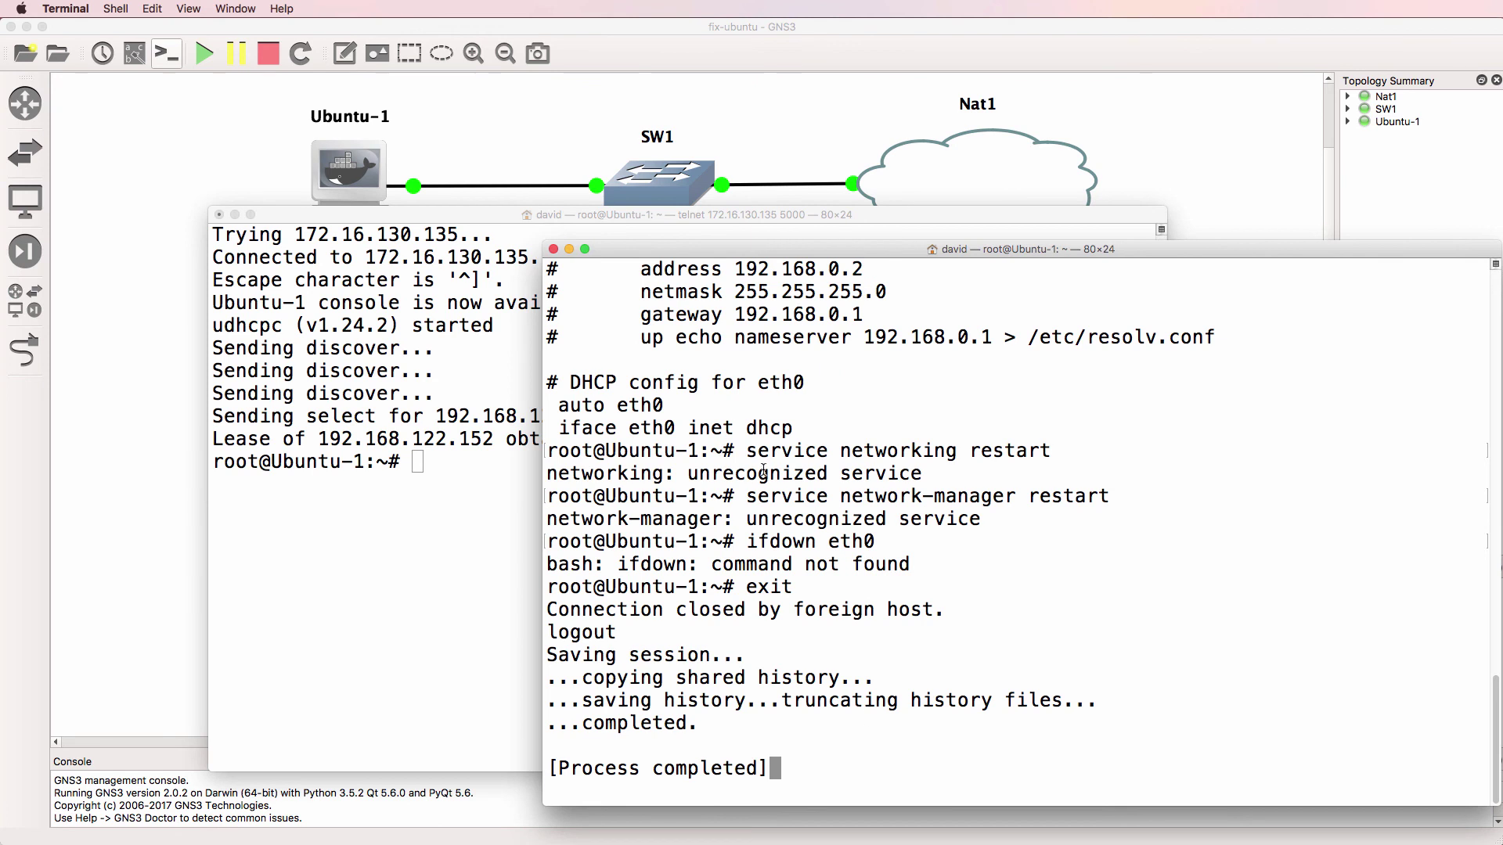
drag(748, 452, 1051, 458)
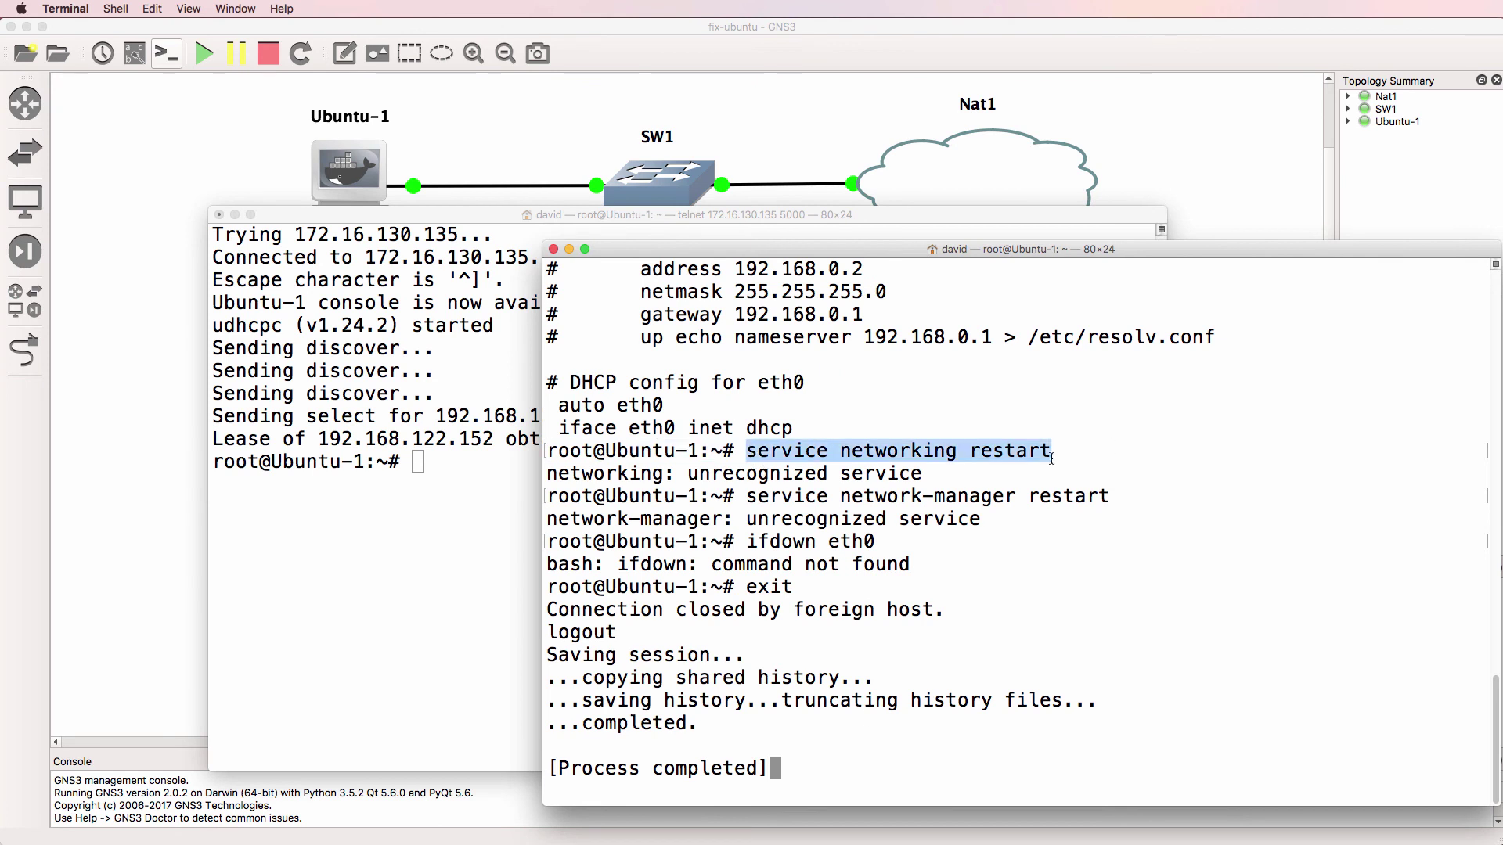
drag(752, 502, 1119, 507)
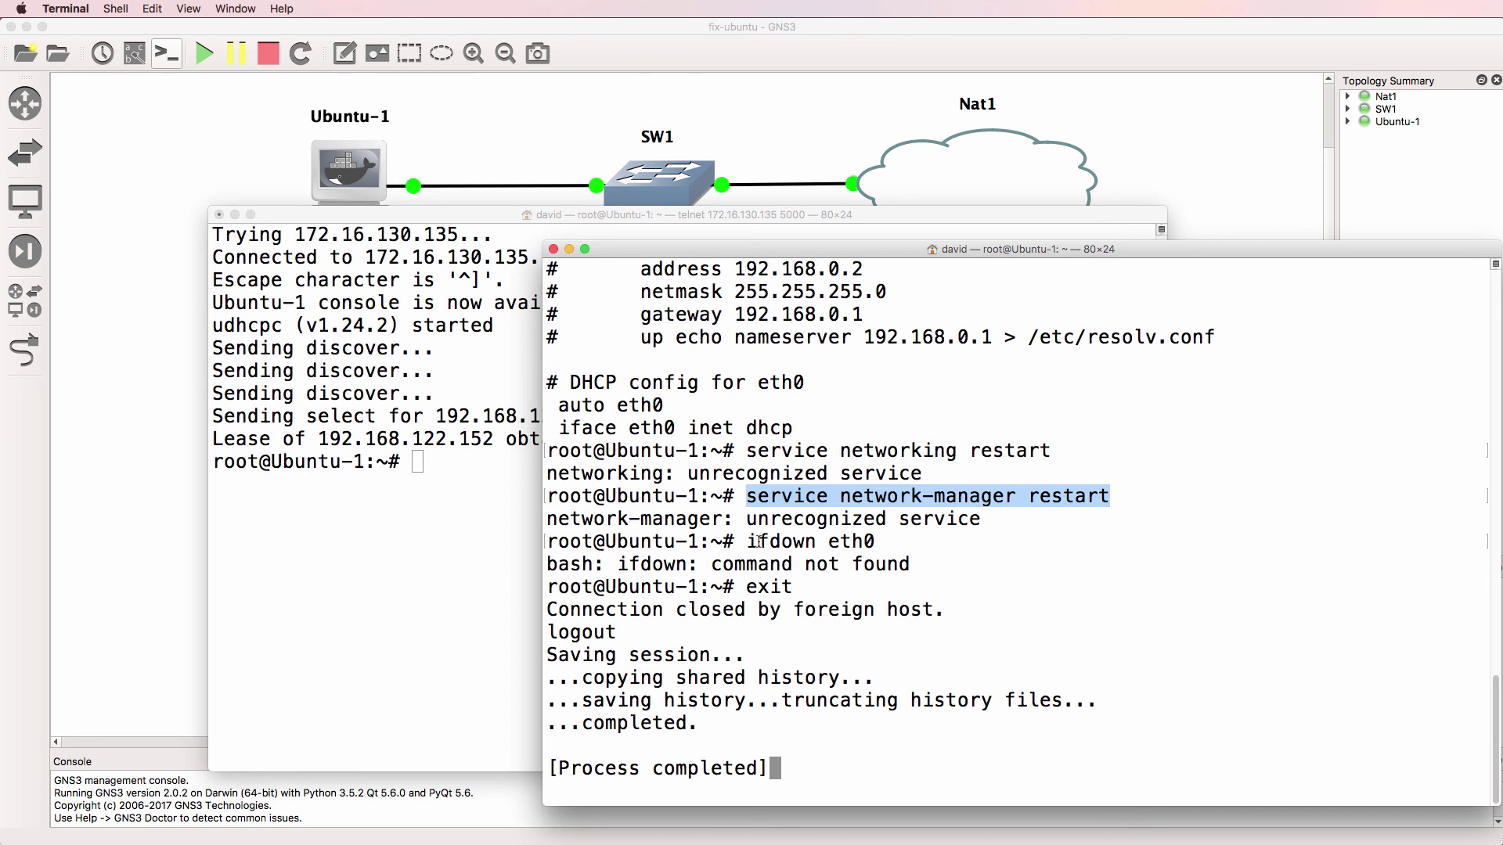
drag(756, 542, 935, 537)
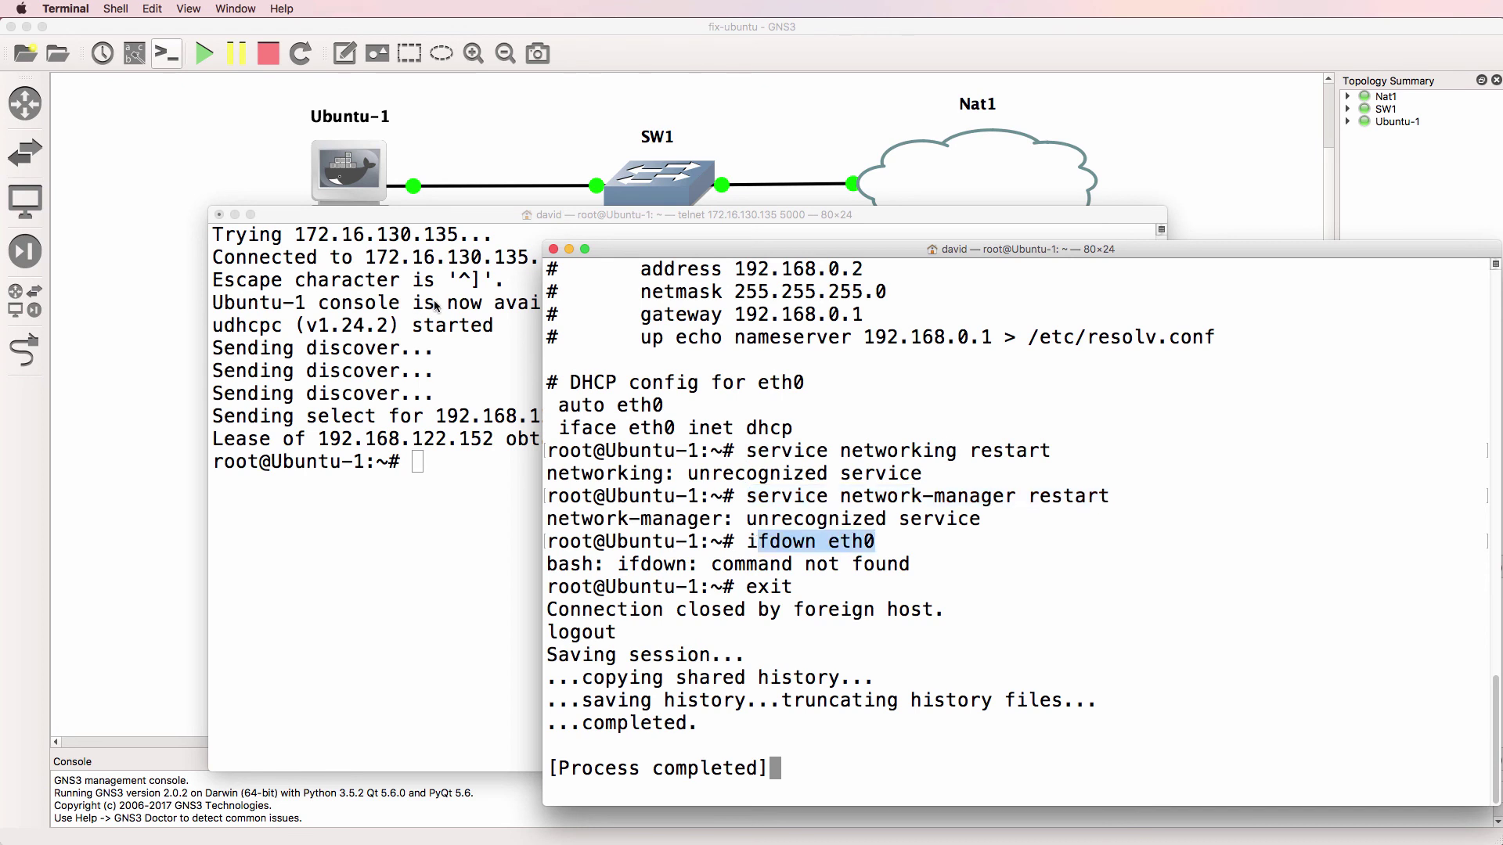
click(502, 219)
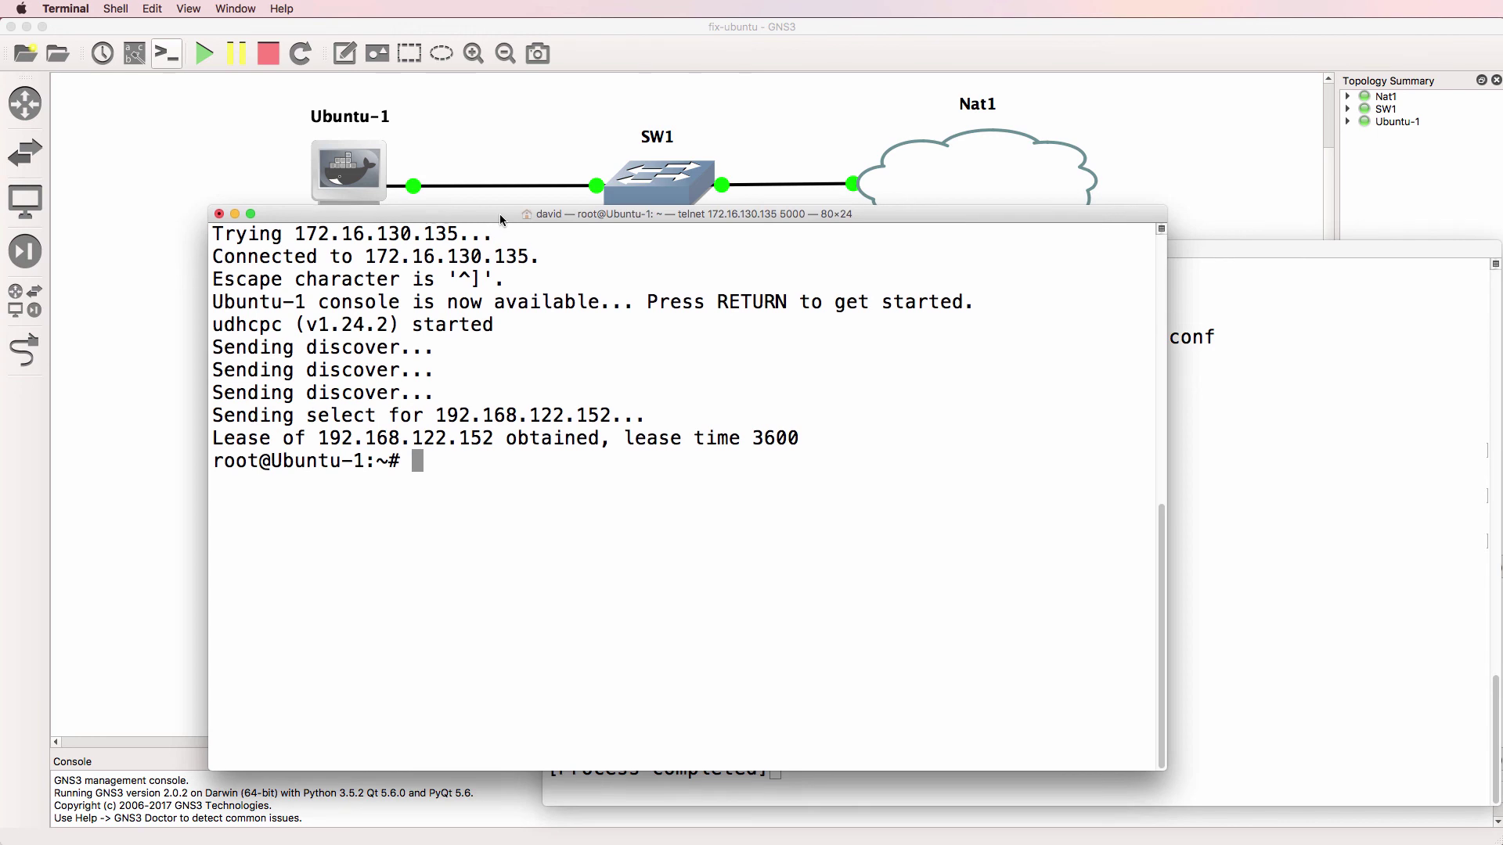
drag(501, 219, 789, 257)
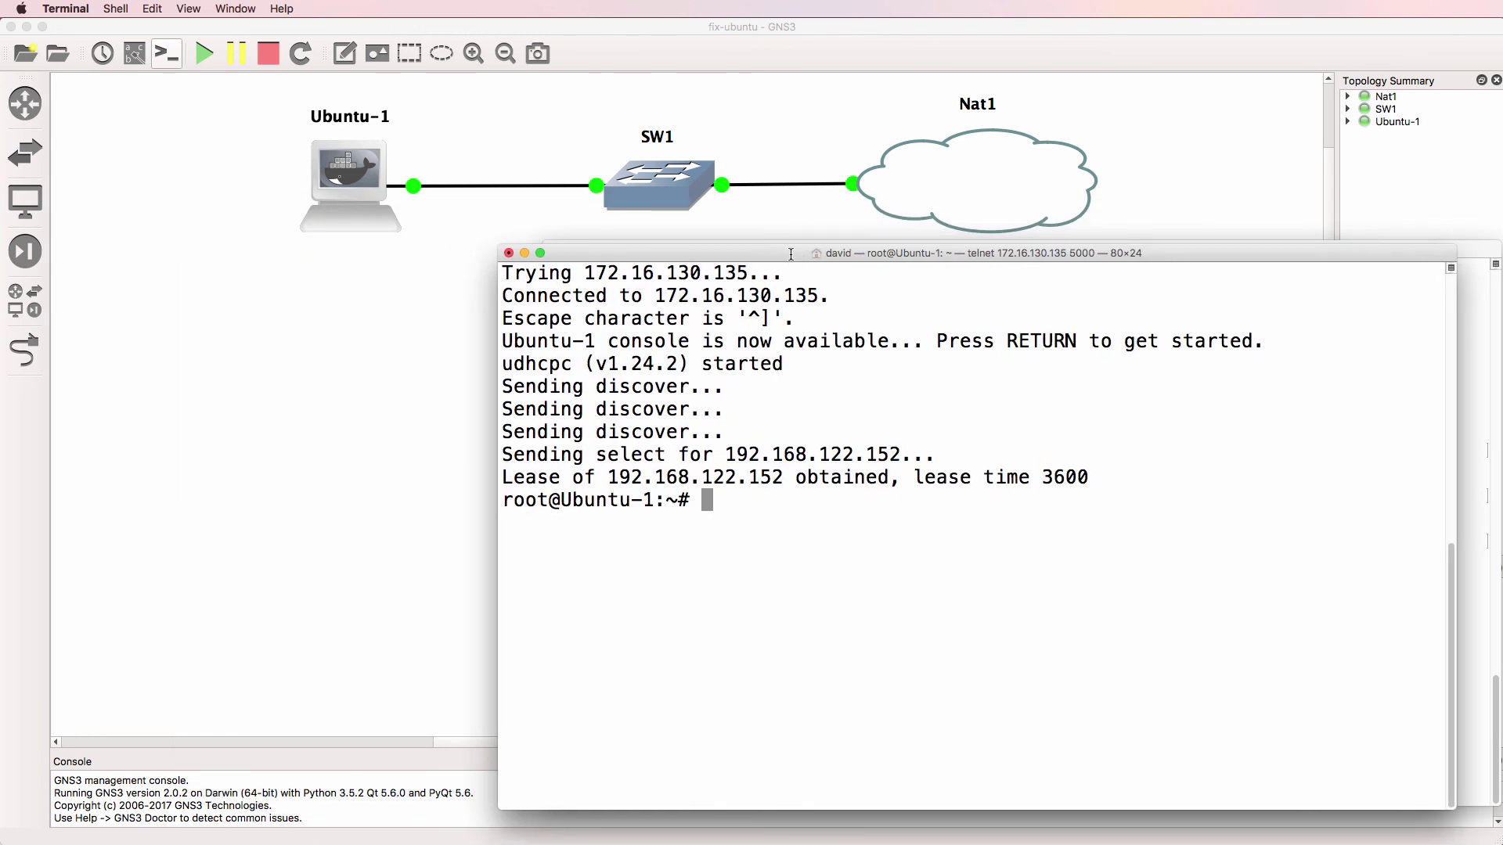
- Run ifconfig showing eth0 at 192.168.122.152, then ping google.com for three replies
text(ifconfig)
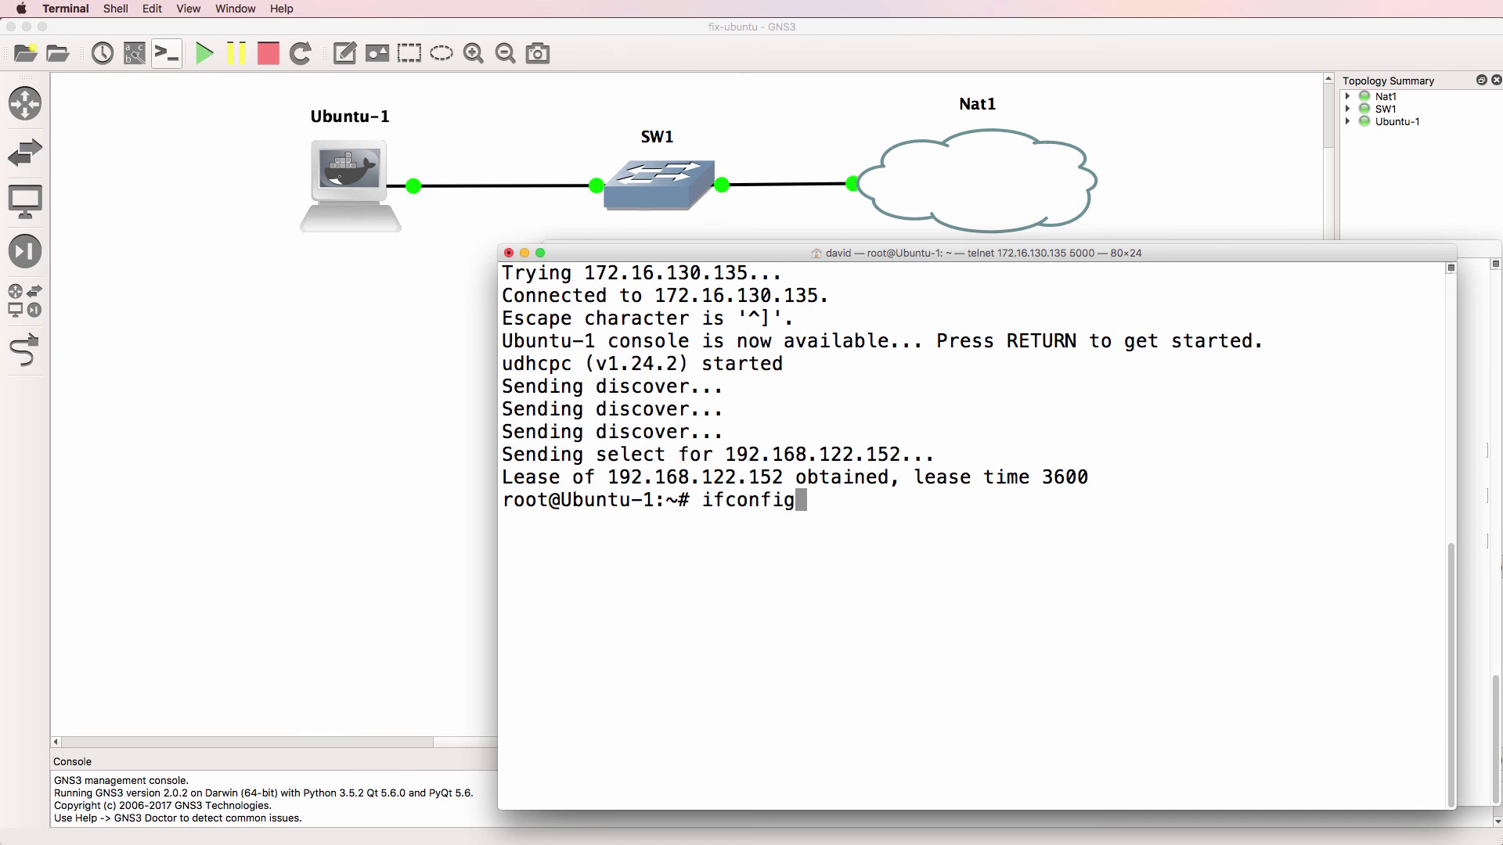
key(Return)
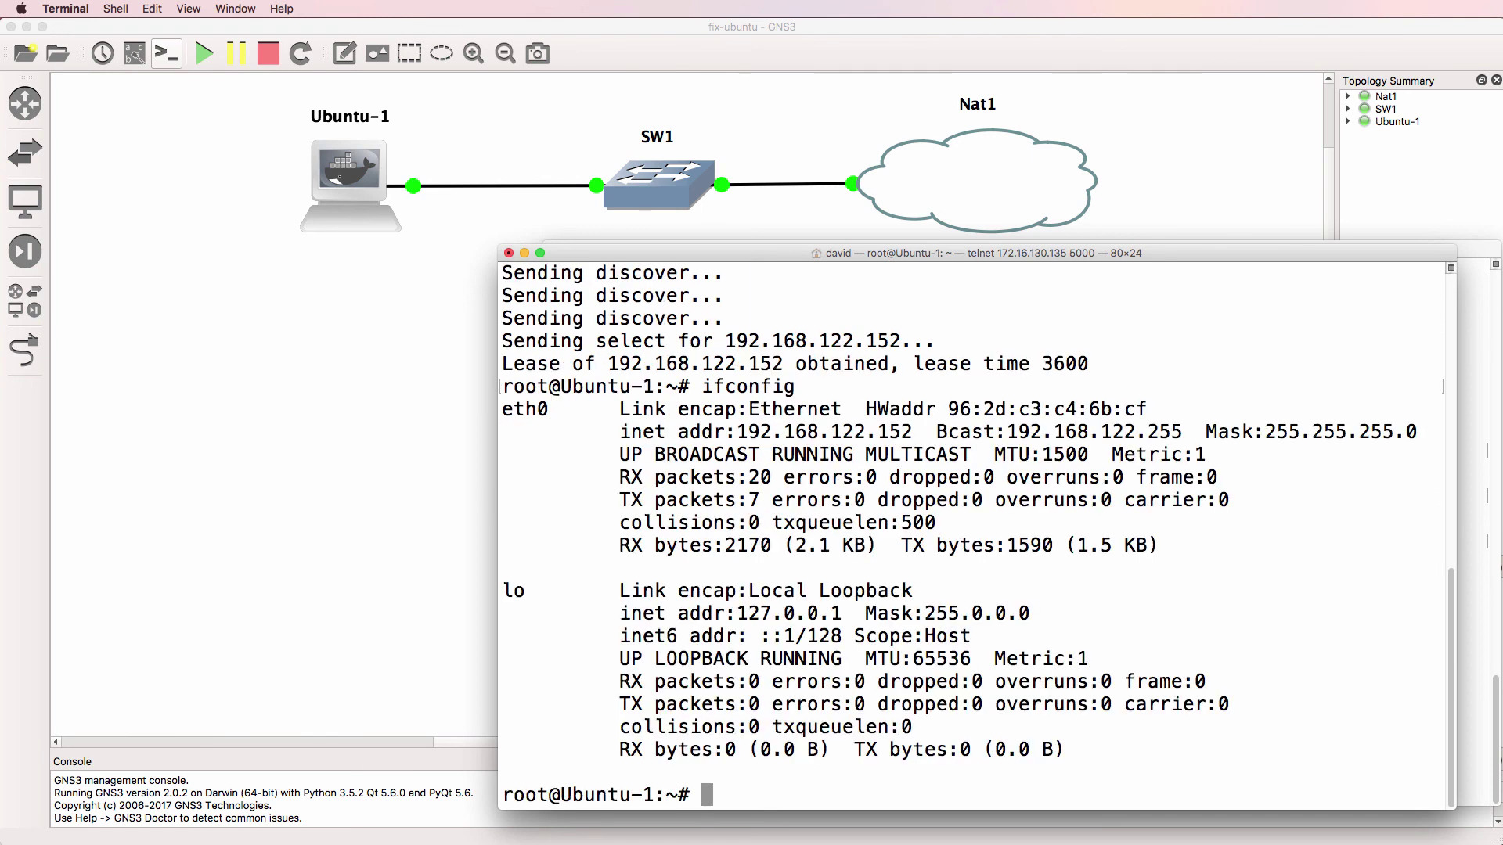
text(ping gogo)
key(BackSpace)
key(BackSpace)
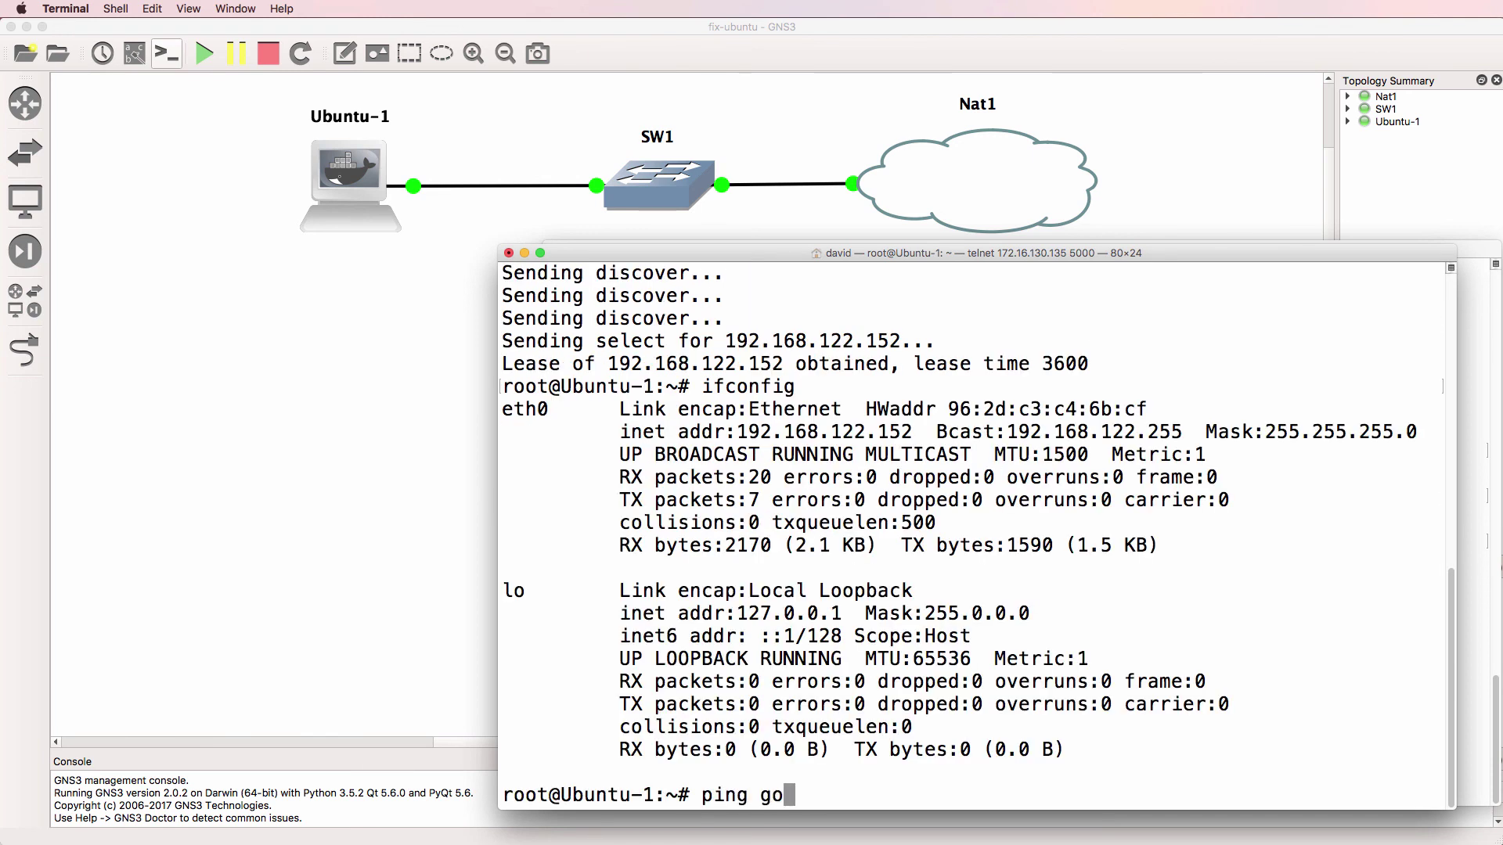
text(ogle.com)
key(Return)
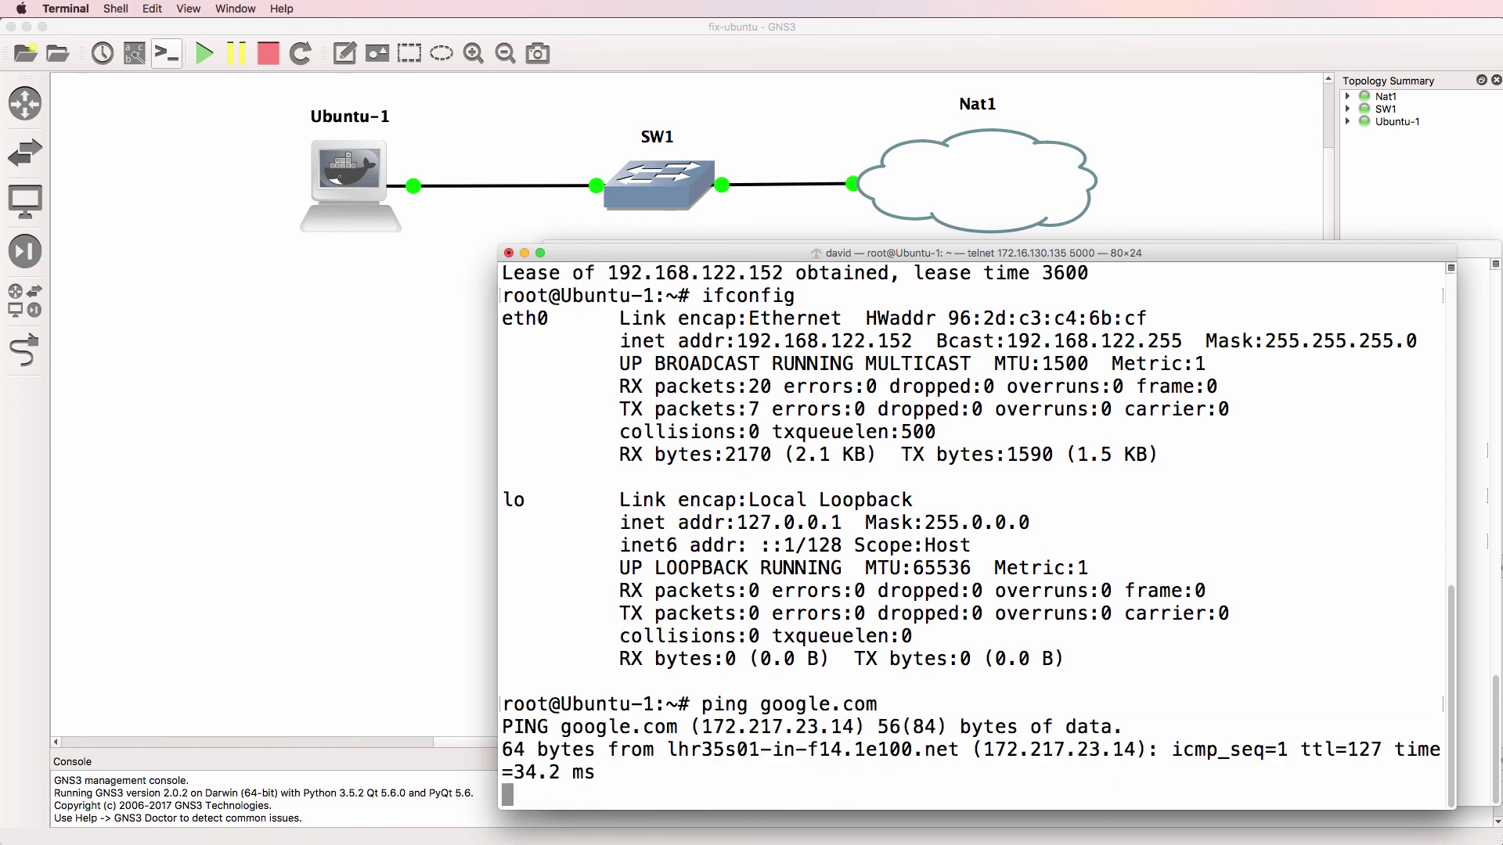
key(ctrl+c)
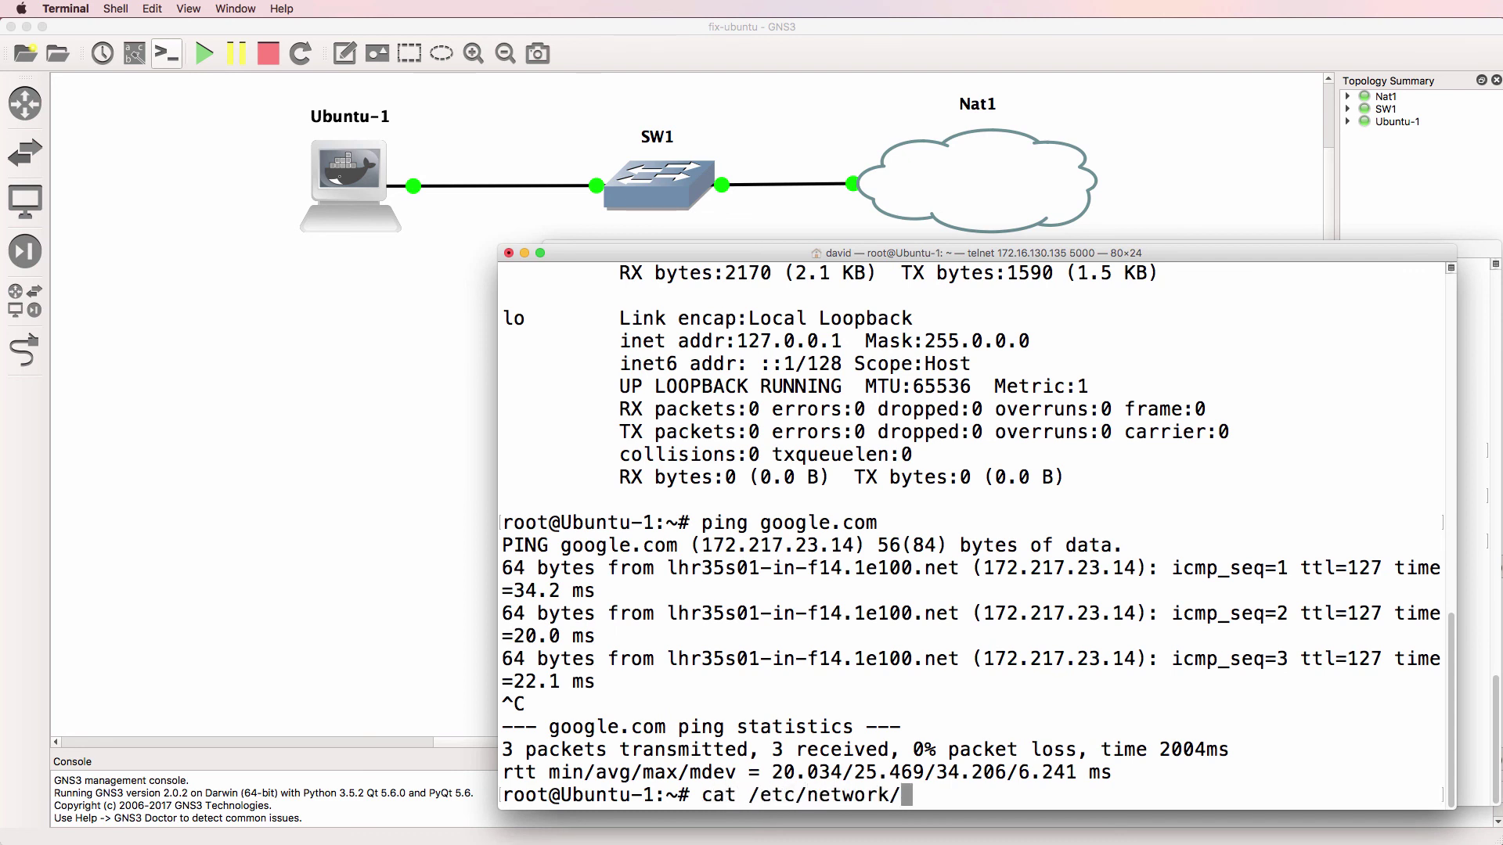
- Print /etc/network/interfaces and highlight the active 'auto eth0' and 'iface eth0 inet dhcp' lines
text(in)
key(Tab)
key(Return)
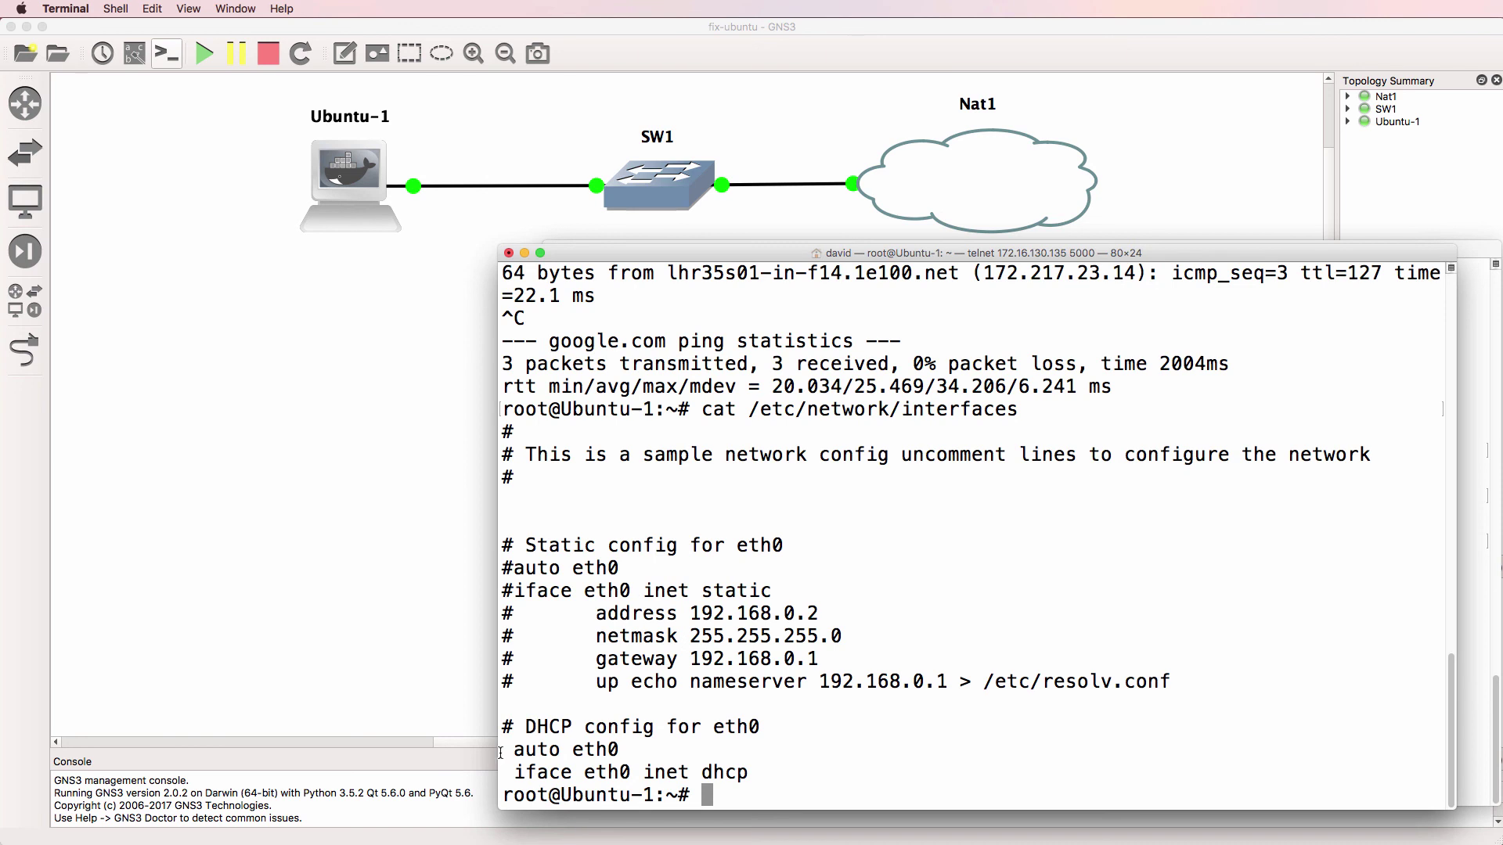
drag(500, 753, 845, 769)
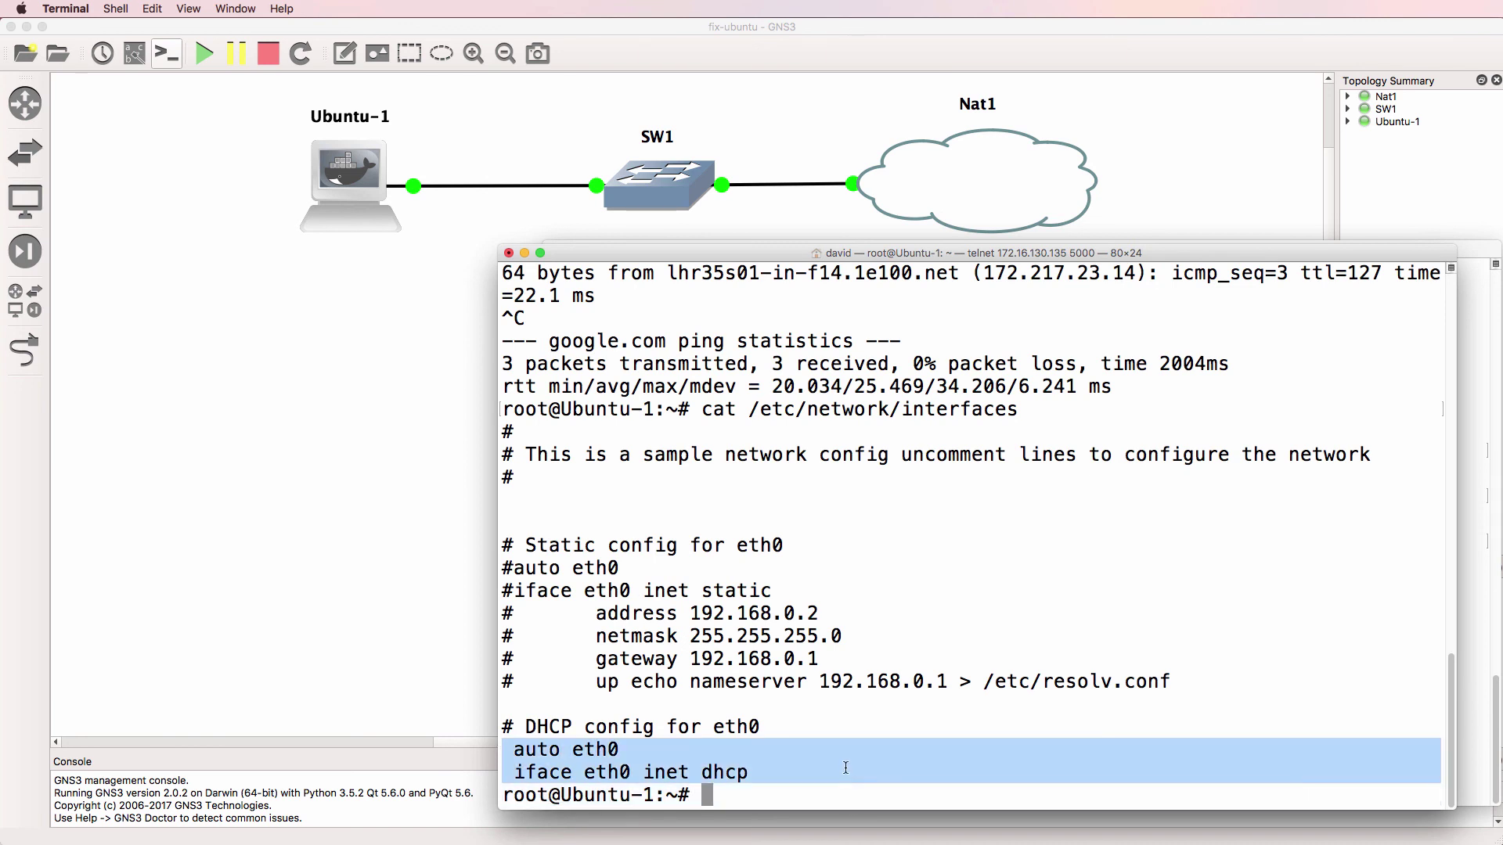